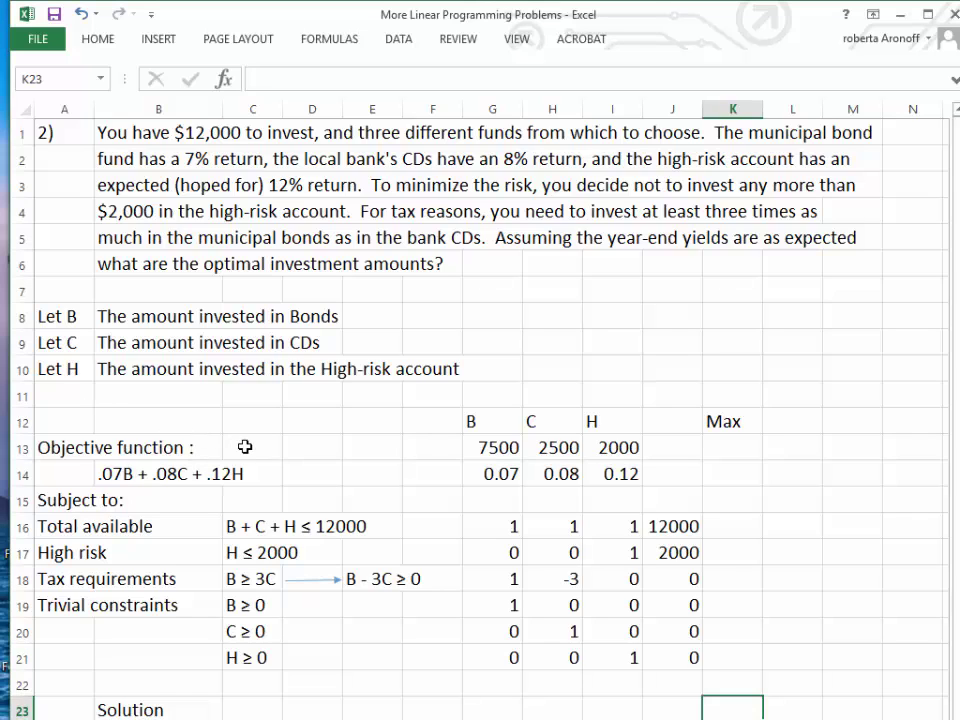
Enter "MAX revenue" in C13 beside the Objective function label
{"action": "left_click", "coordinate": [245, 447]}
{"action": "type", "text": "M"}
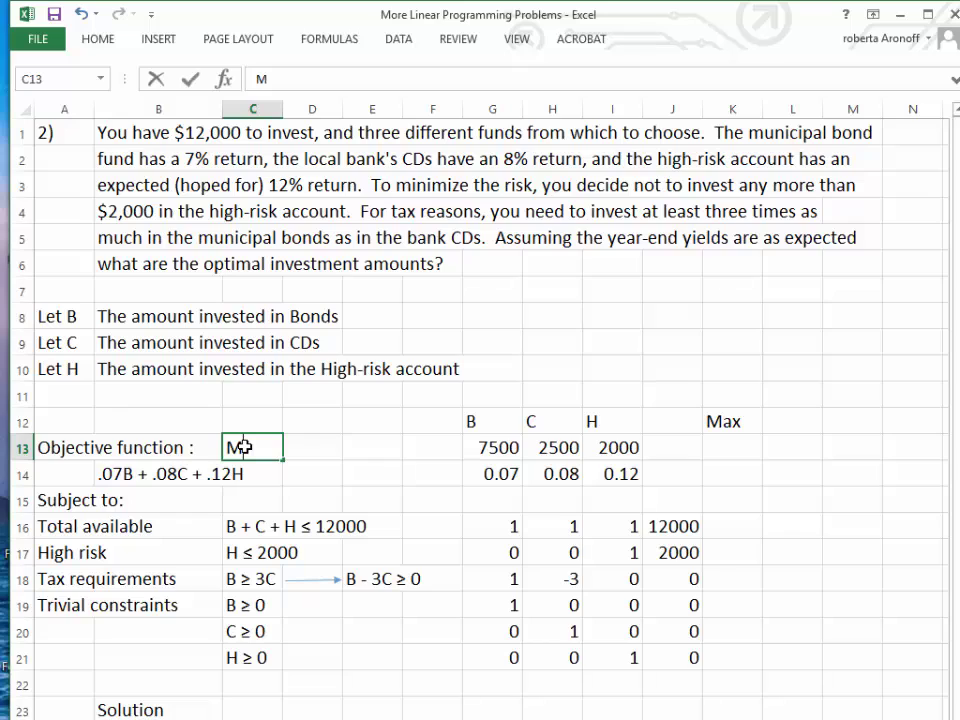
{"action": "type", "text": "AX revenue"}
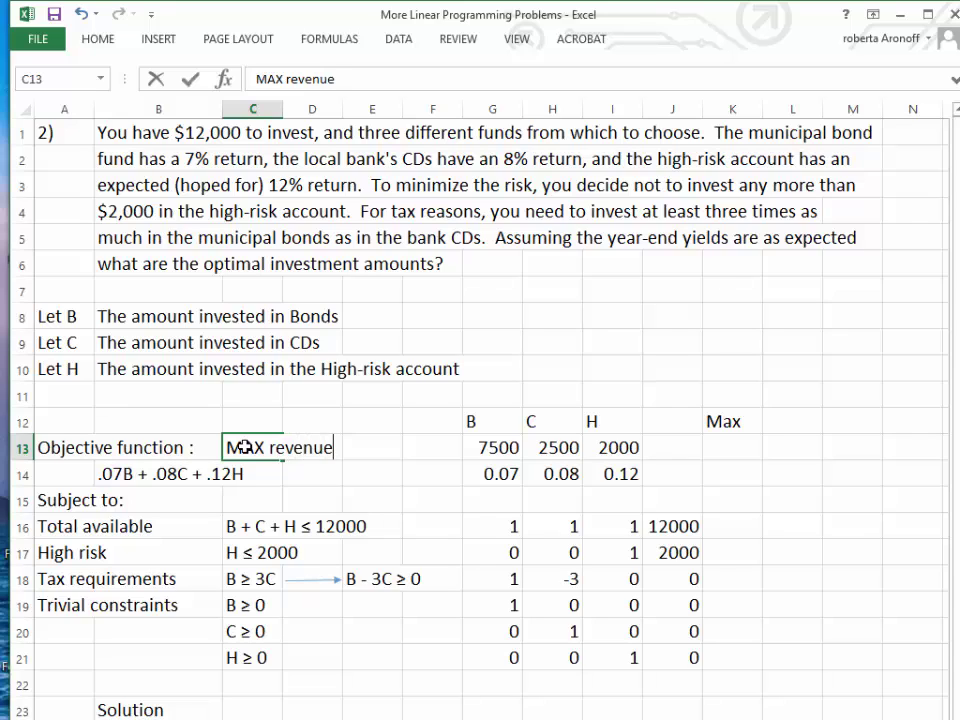
{"action": "left_click", "coordinate": [266, 478]}
{"action": "left_click", "coordinate": [118, 477]}
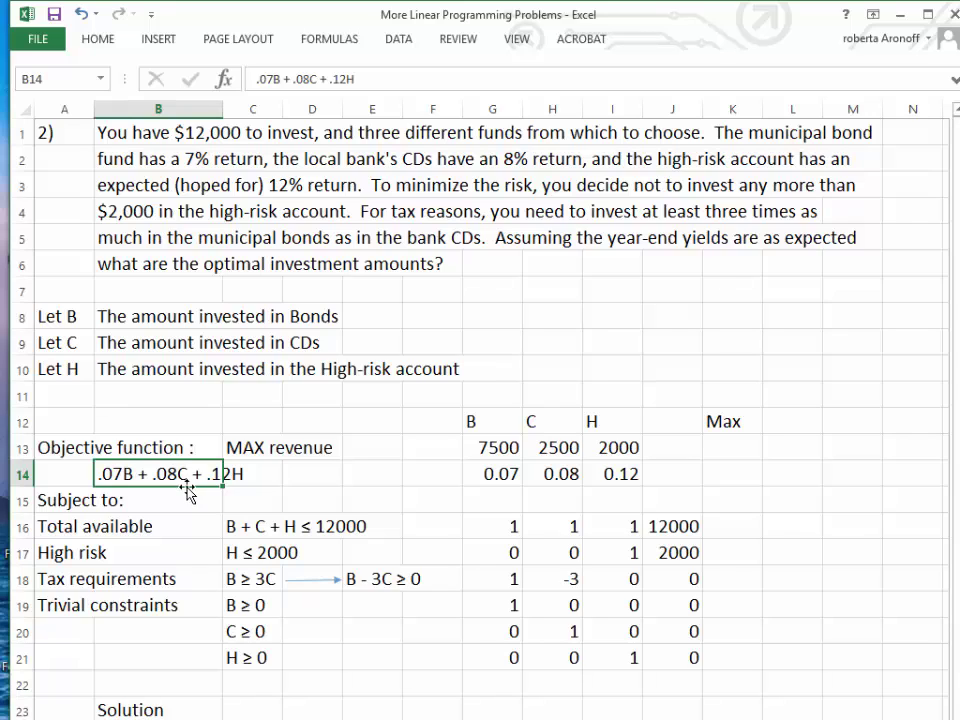
{"action": "left_click", "coordinate": [318, 482]}
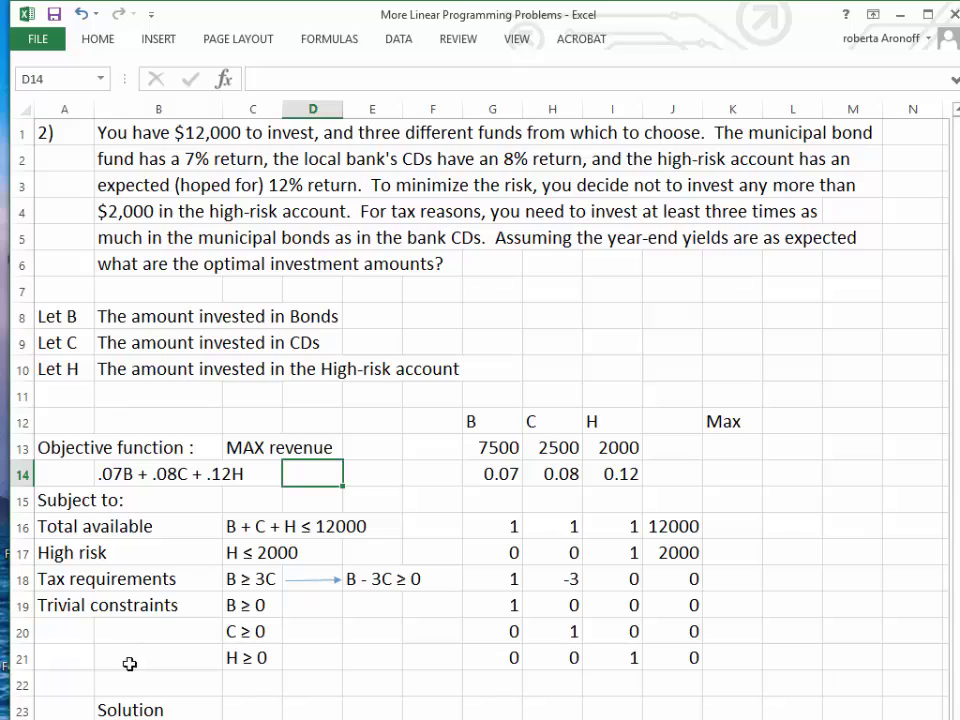
Set the investment amounts for B, C and H in G13:I13 to 0
{"action": "left_click", "coordinate": [497, 449]}
{"action": "type", "text": "0"}
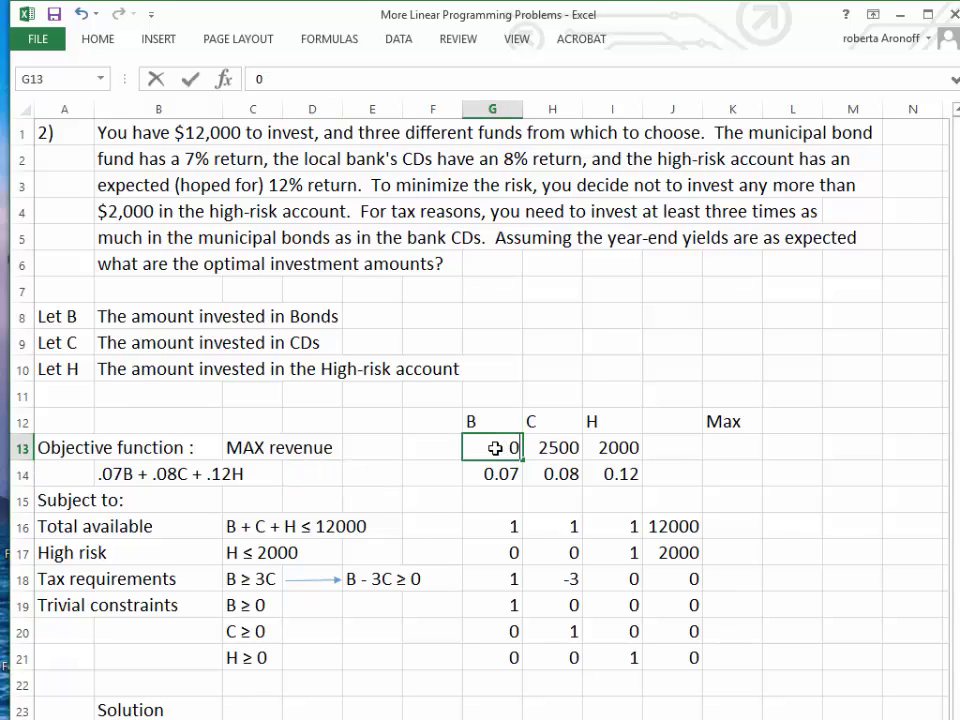
{"action": "key", "text": "Tab"}
{"action": "type", "text": "0"}
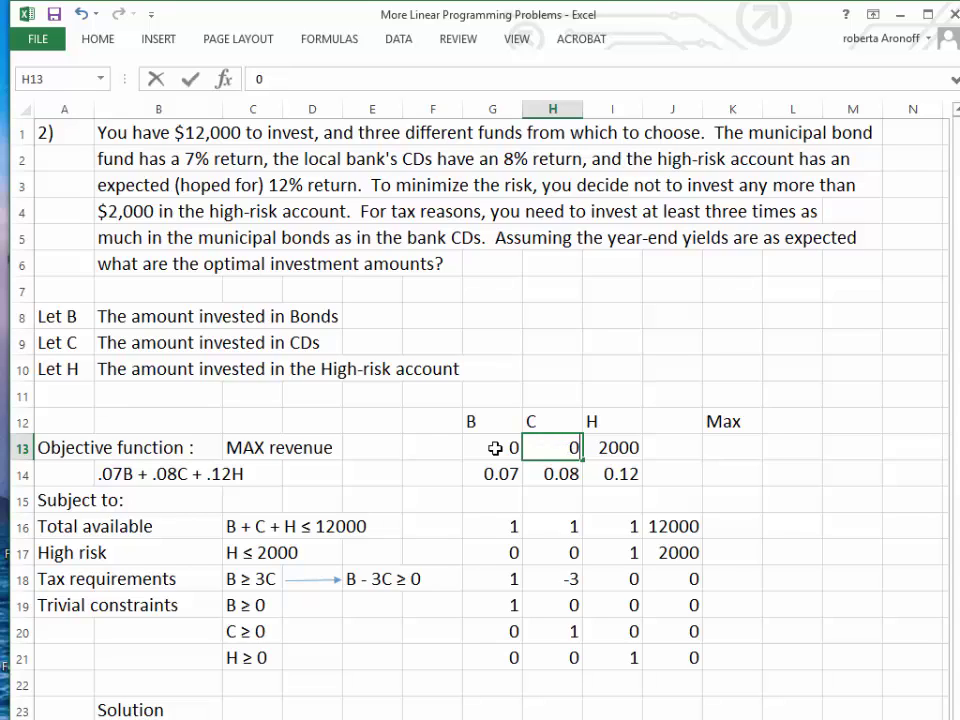
{"action": "key", "text": "Tab"}
{"action": "type", "text": "0"}
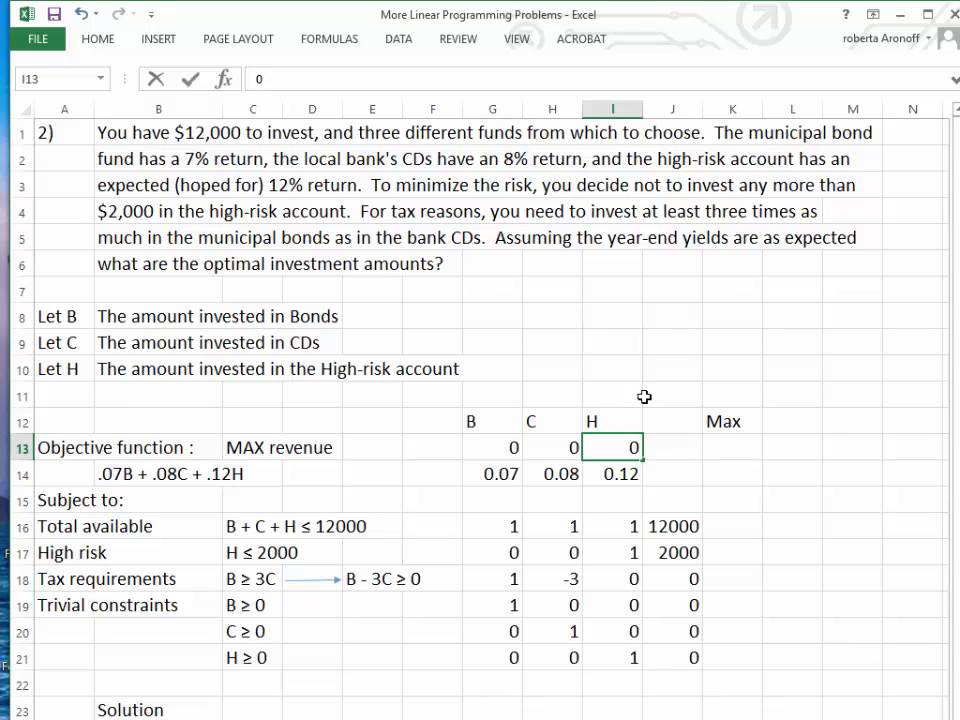
Begin the objective formula in K14 with the bond coefficient times its absolutely referenced amount, =G14*$G$13
{"action": "left_click", "coordinate": [721, 474]}
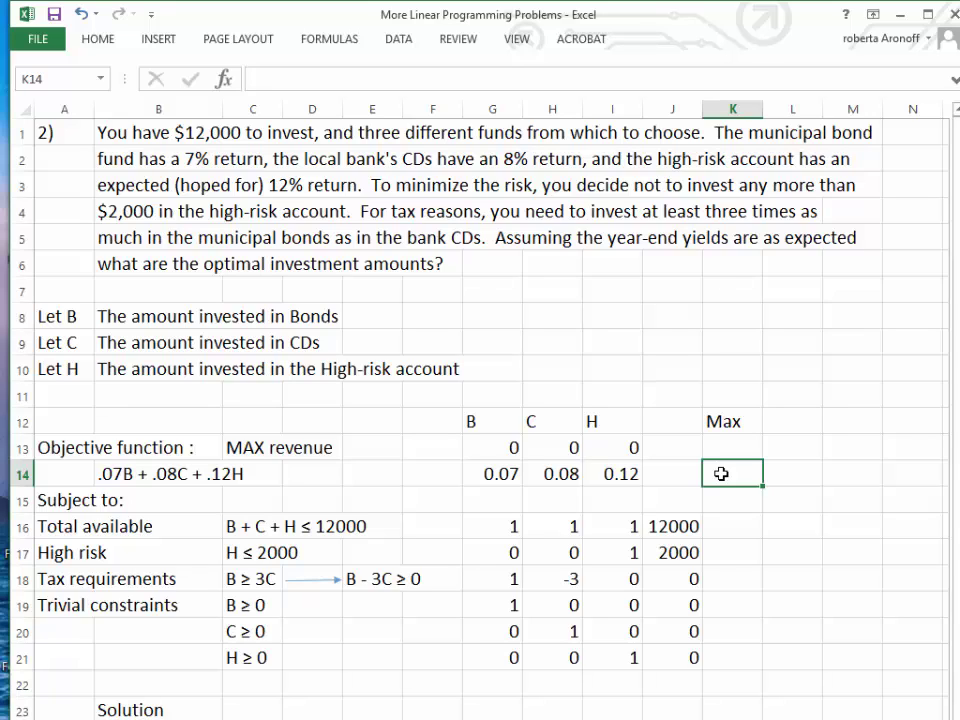
{"action": "type", "text": "="}
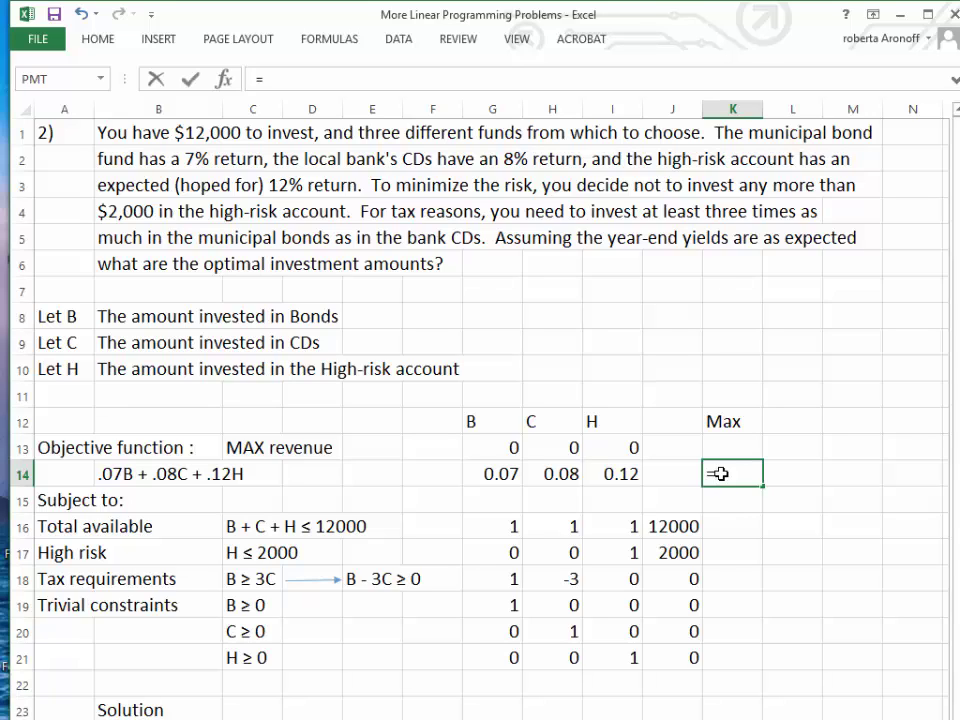
{"action": "left_click", "coordinate": [509, 478]}
{"action": "type", "text": "*"}
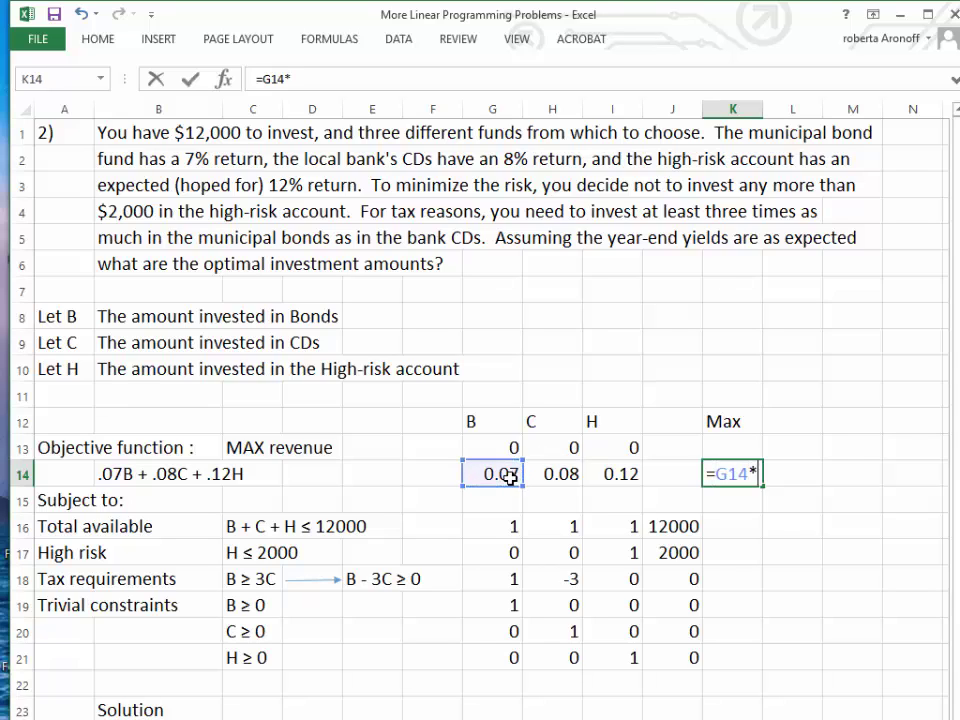
{"action": "left_click", "coordinate": [506, 442]}
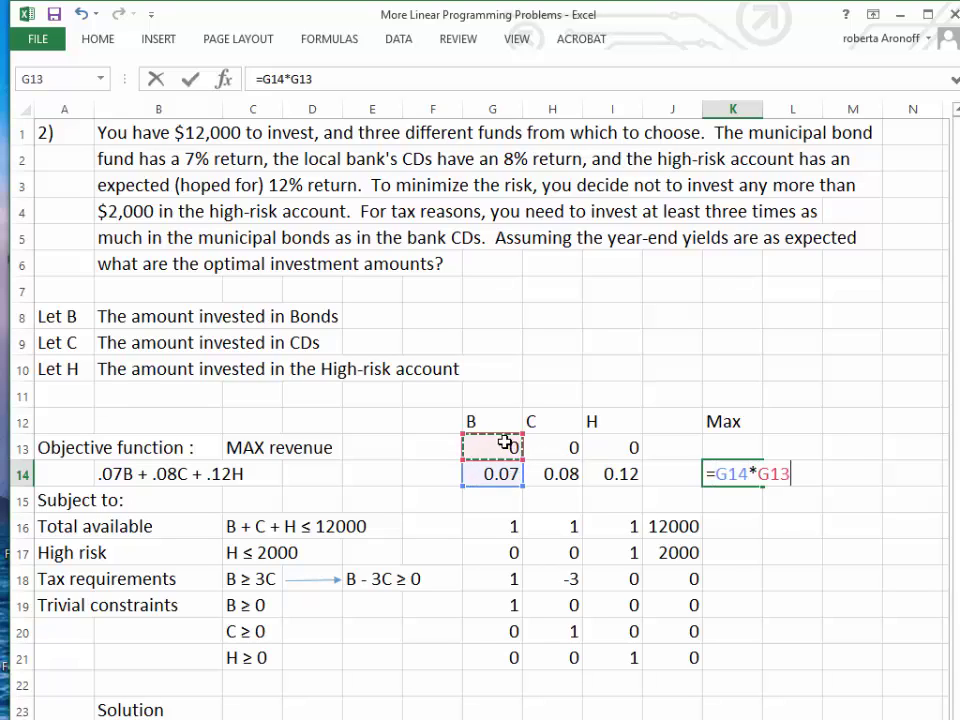
{"action": "key", "text": "F4"}
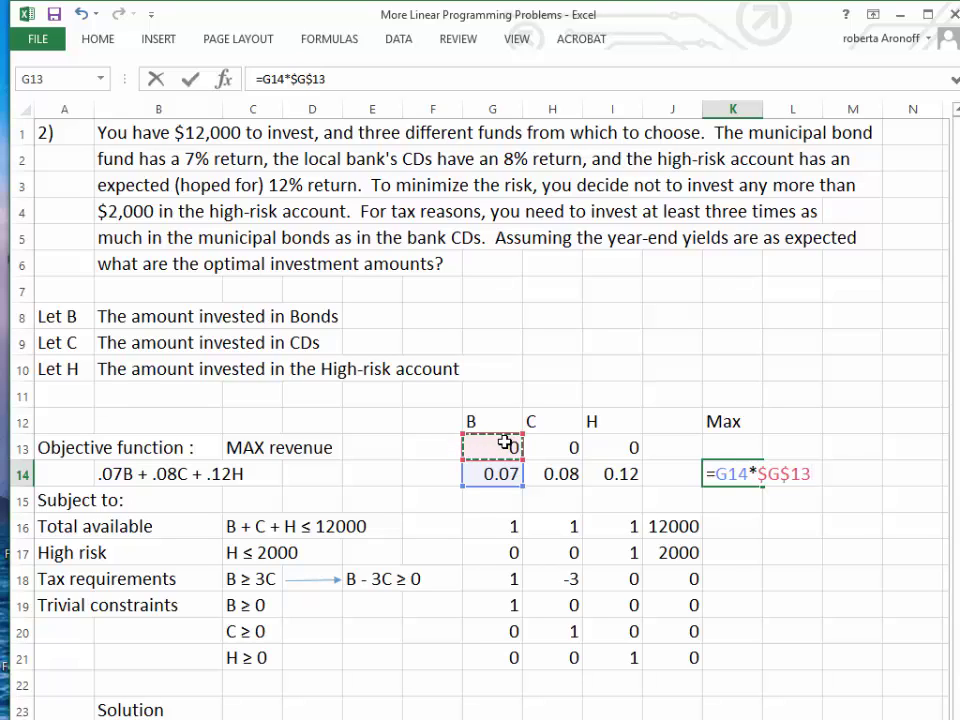
Add the CD term H14*$H$13 to the K14 formula, with the amount as an absolute reference
{"action": "type", "text": "+"}
{"action": "left_click", "coordinate": [549, 480]}
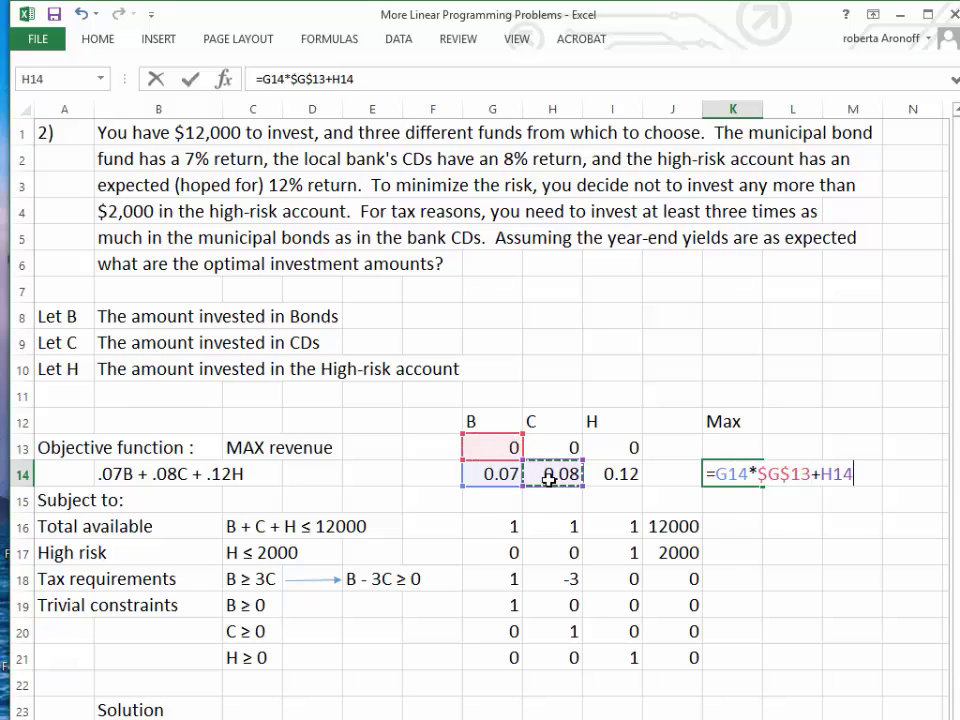
{"action": "type", "text": "*"}
{"action": "left_click", "coordinate": [544, 447]}
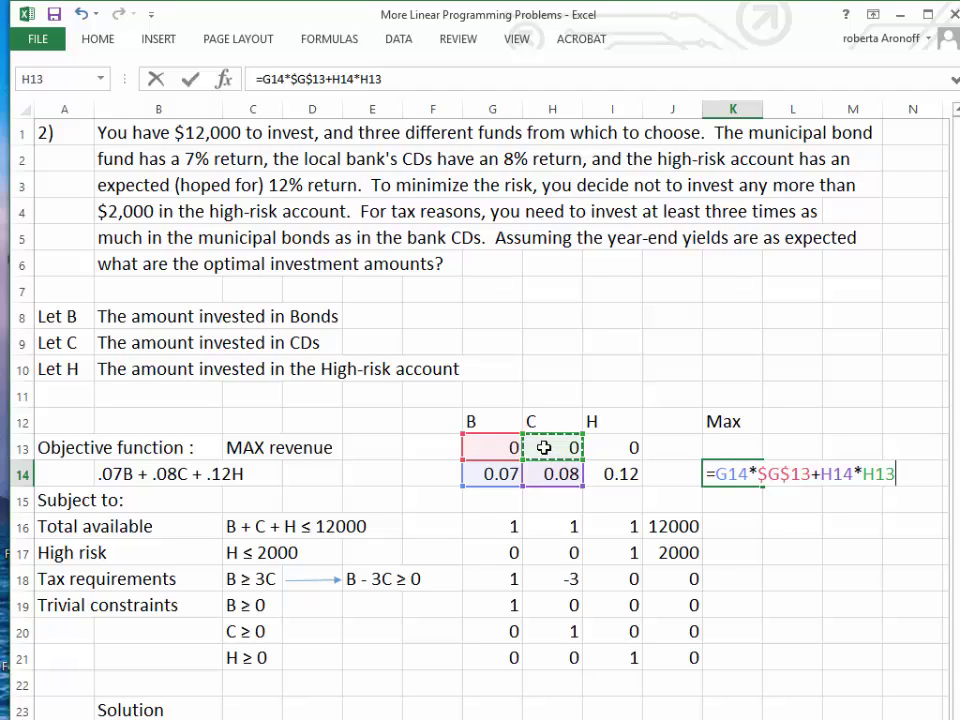
{"action": "key", "text": "F4"}
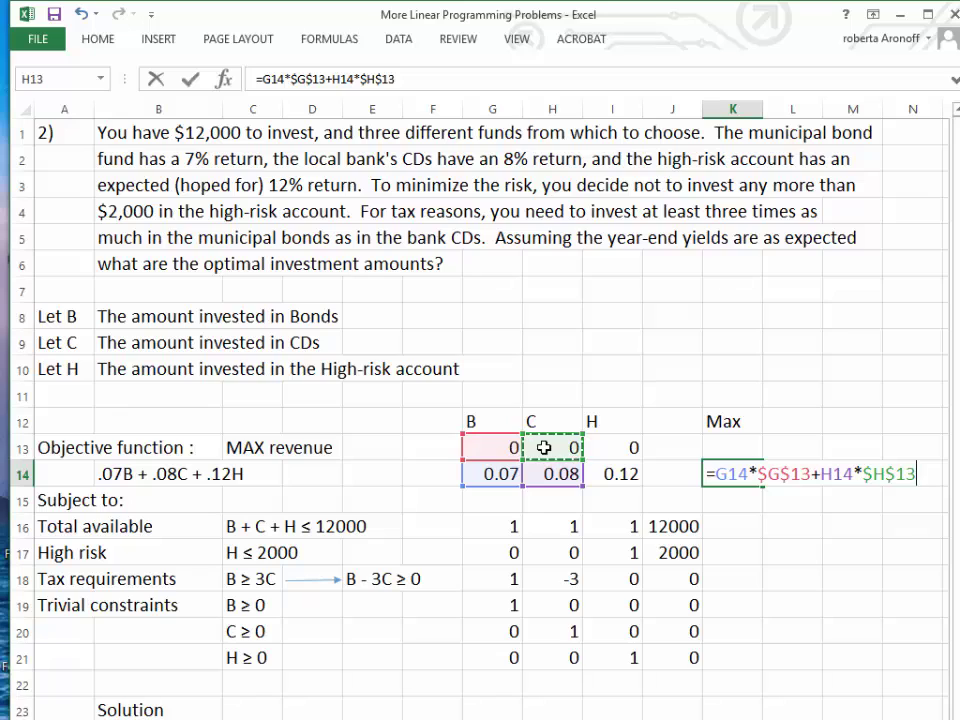
Complete the K14 formula with the high-risk term I14*$I$13, keeping the amount as an absolute reference
{"action": "type", "text": "+"}
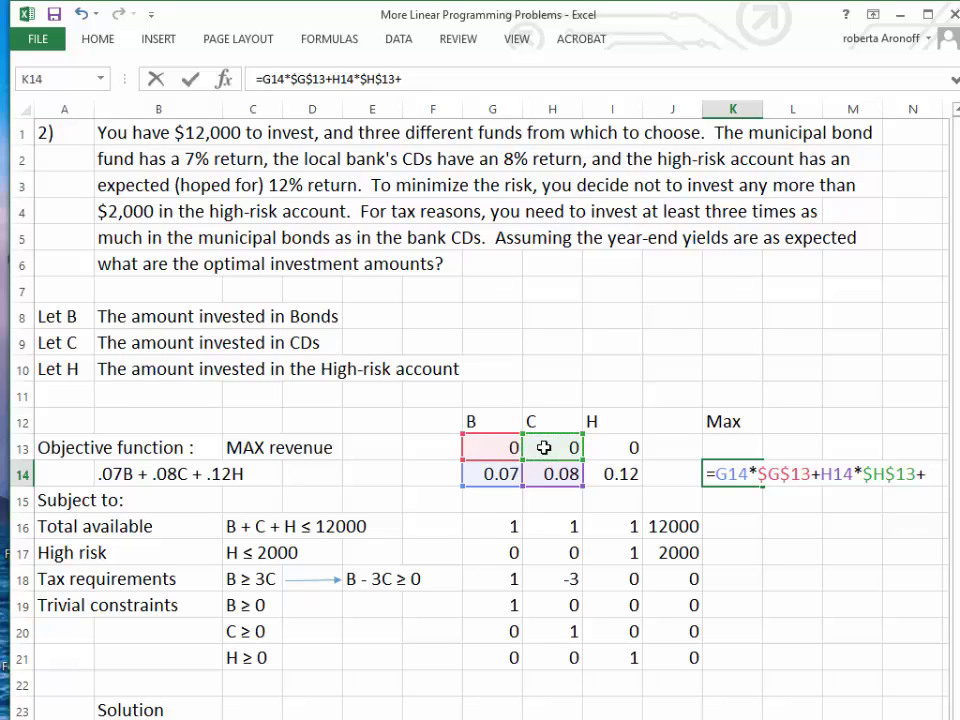
{"action": "left_click", "coordinate": [626, 478]}
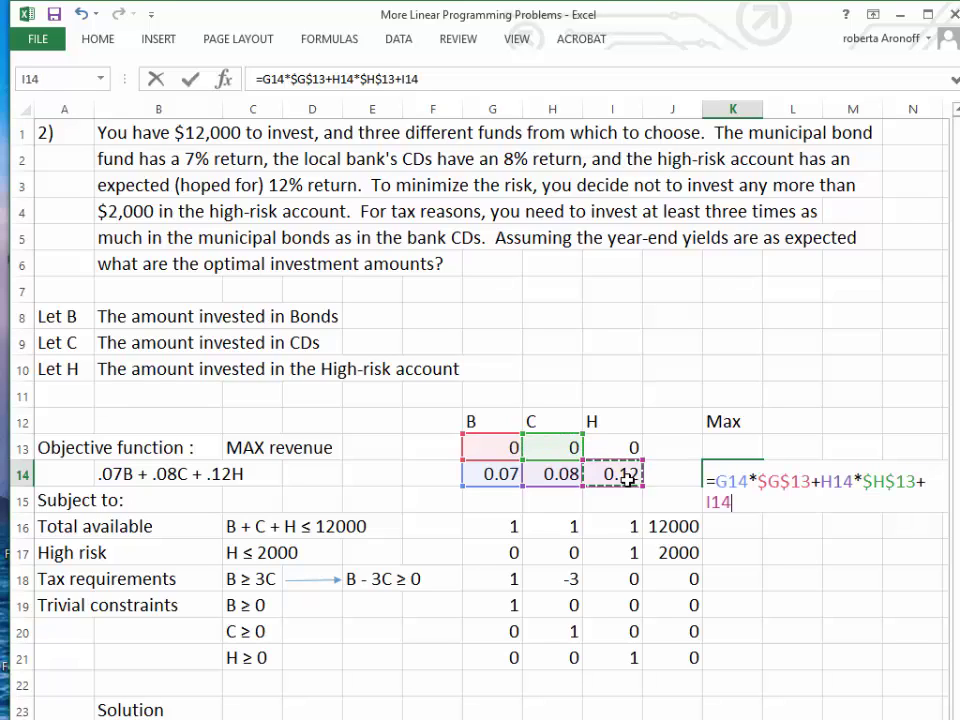
{"action": "type", "text": "*"}
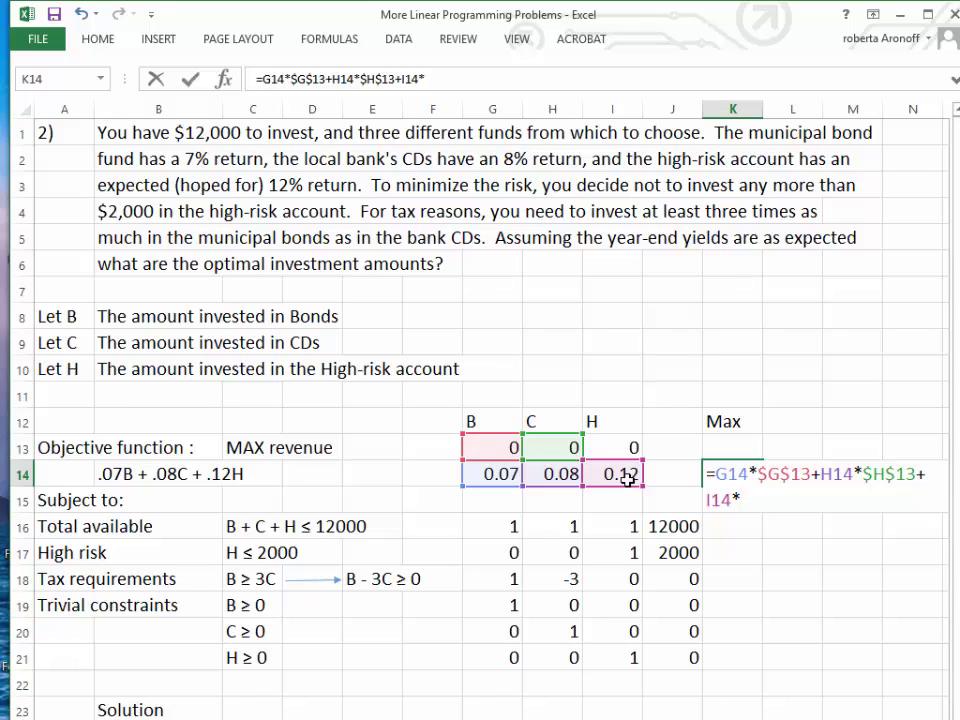
{"action": "key", "text": "BackSpace"}
{"action": "type", "text": "*"}
{"action": "left_click", "coordinate": [621, 447]}
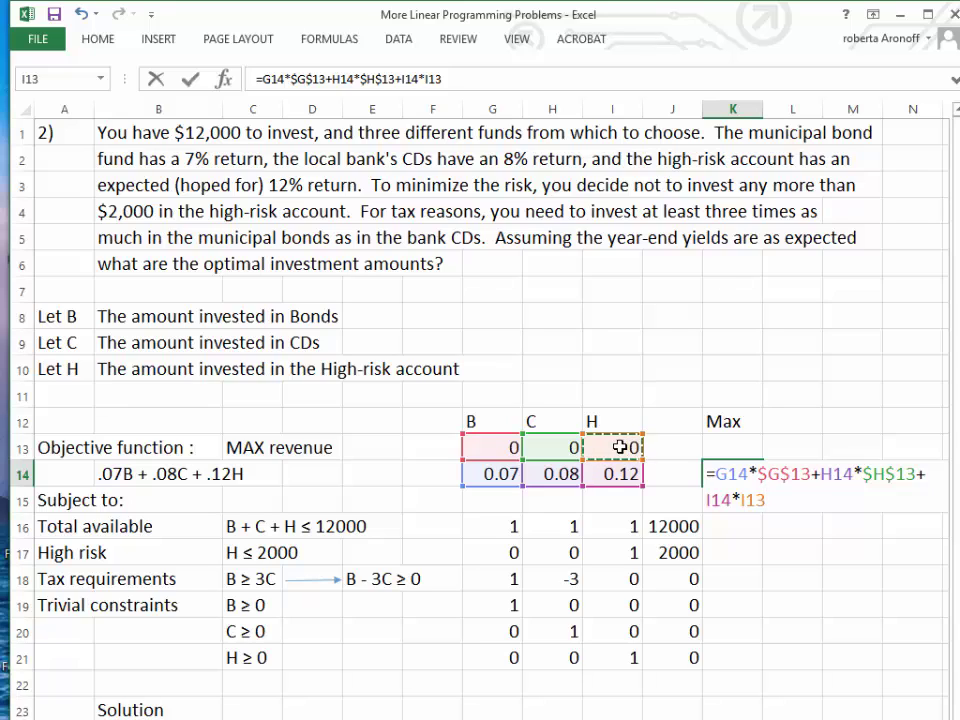
{"action": "key", "text": "F4"}
{"action": "key", "text": "Return"}
Copy the K14 formula down through K21 for the constraint rows and clear the blank "Subject to" row's cell K15
{"action": "left_click", "coordinate": [745, 467]}
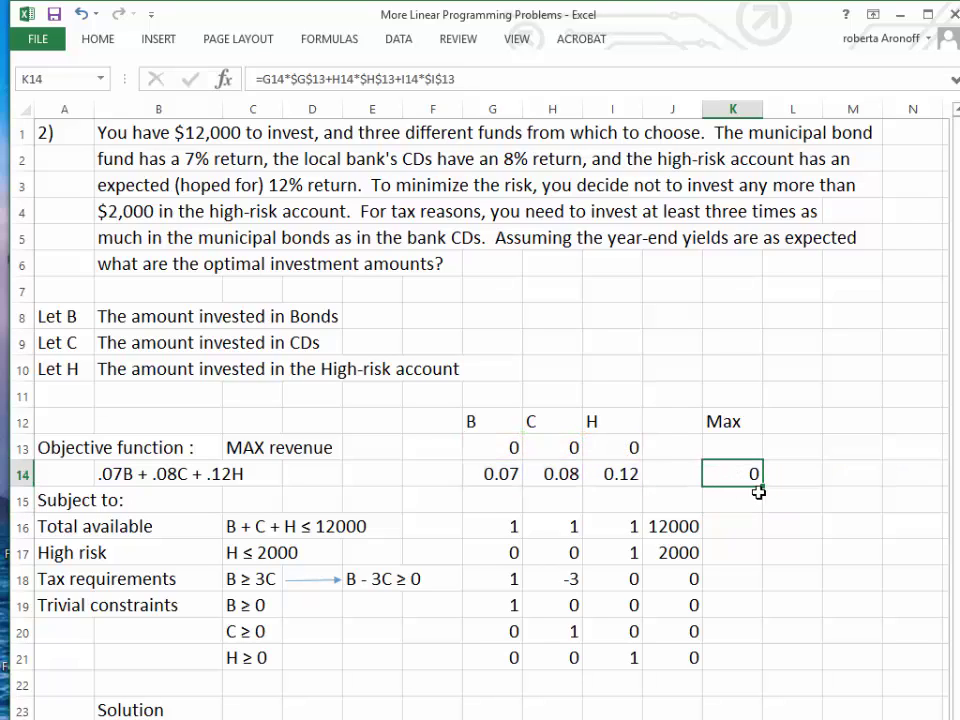
{"action": "left_click_drag", "start_coordinate": [765, 508], "coordinate": [766, 662]}
{"action": "left_click", "coordinate": [736, 502]}
{"action": "key", "text": "Delete"}
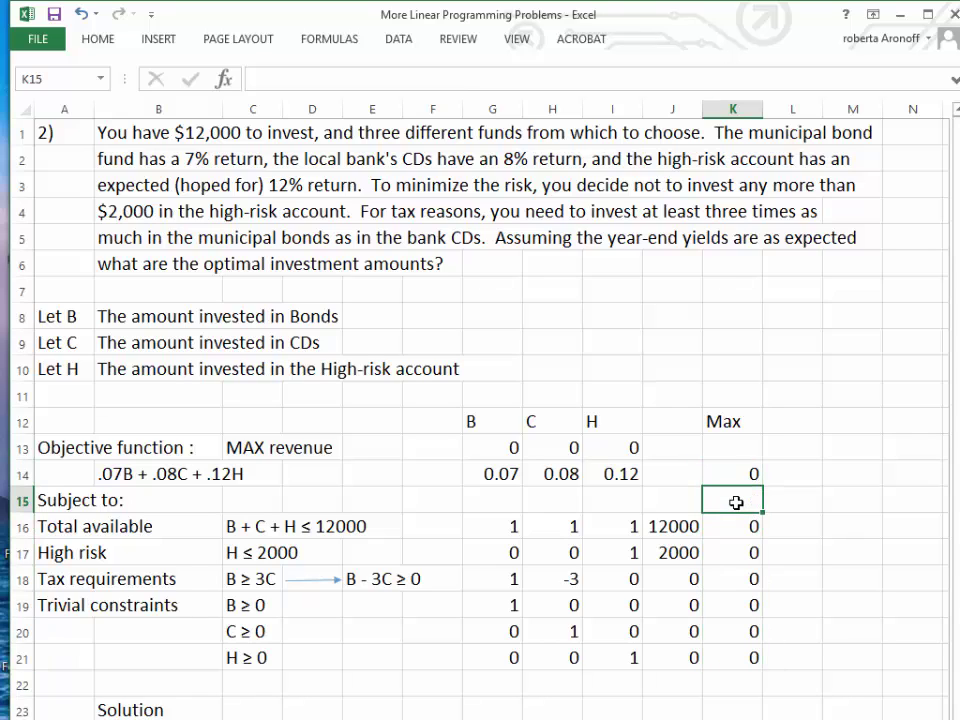
Check the cell references of the copied formulas in the Total available and Tax requirements rows, K16 and K18
{"action": "left_click", "coordinate": [748, 523]}
{"action": "double_click", "coordinate": [748, 523]}
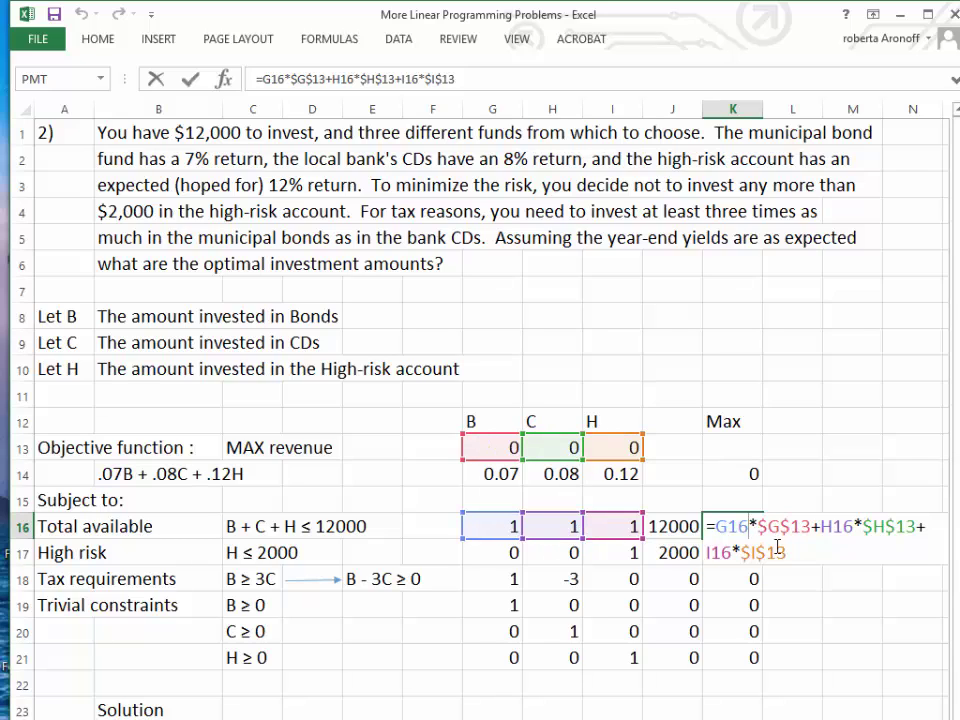
{"action": "key", "text": "Return"}
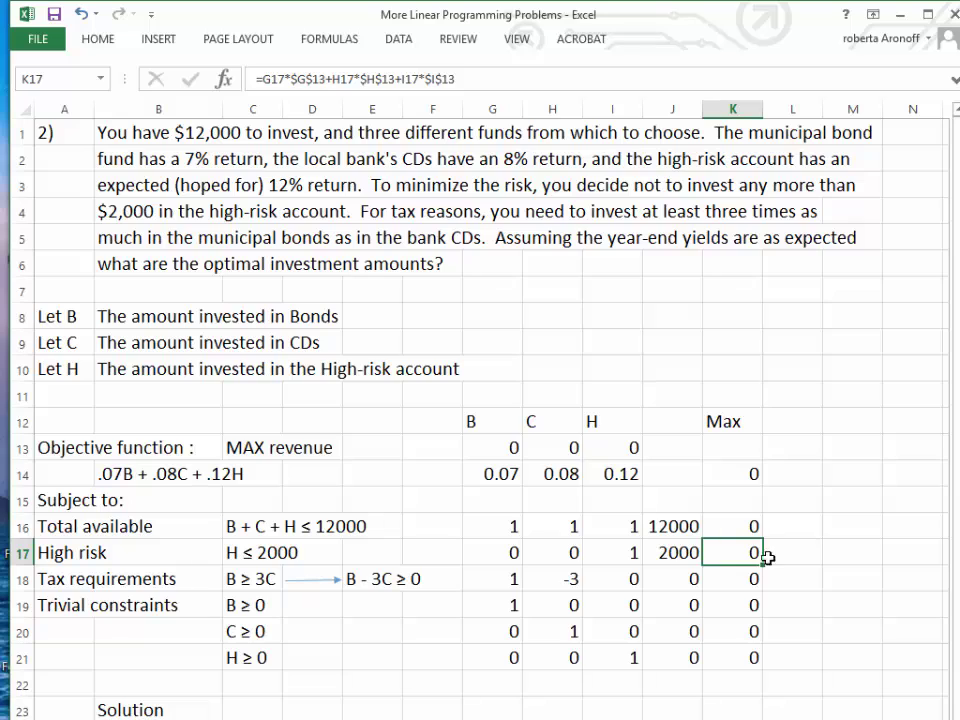
{"action": "double_click", "coordinate": [752, 574]}
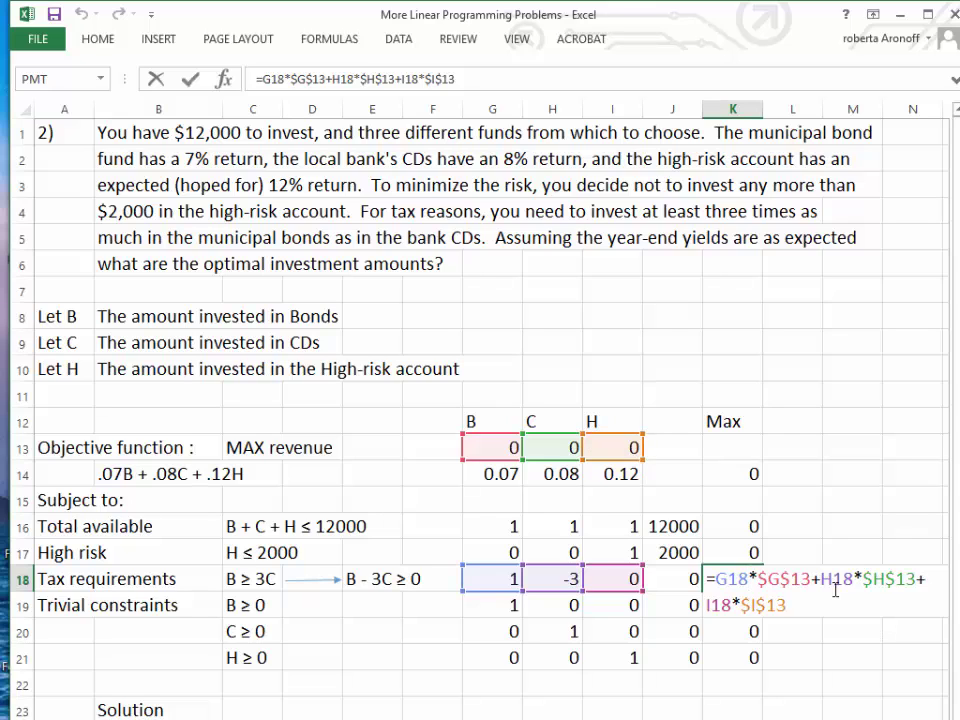
{"action": "key", "text": "Return"}
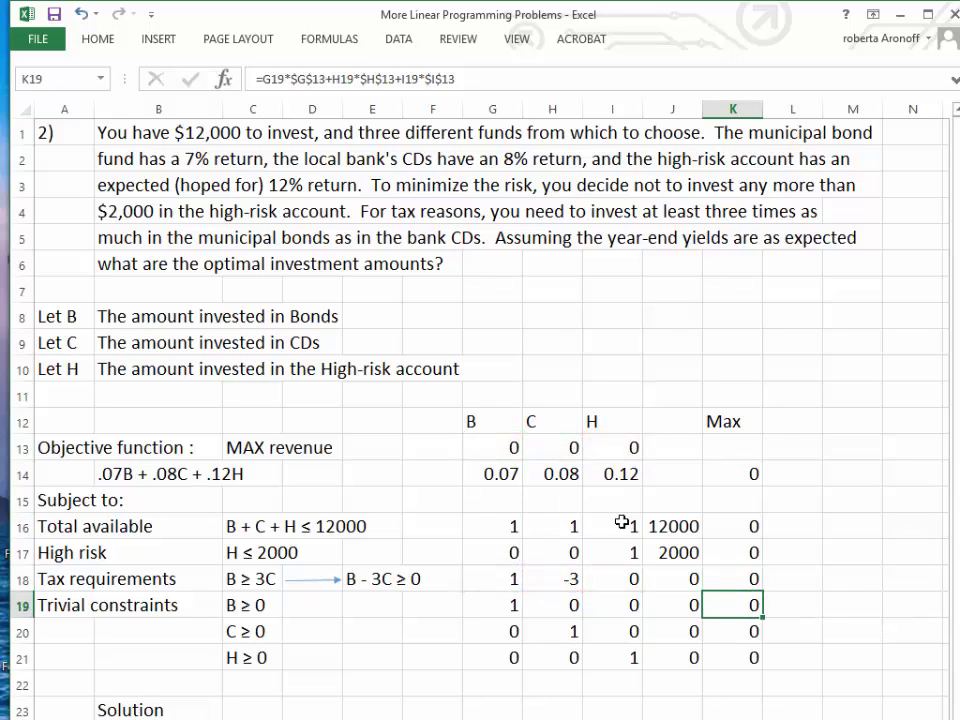
Open Solver and reset all its options and cell selections, moving the dialog clear of the result column
{"action": "left_click", "coordinate": [396, 42]}
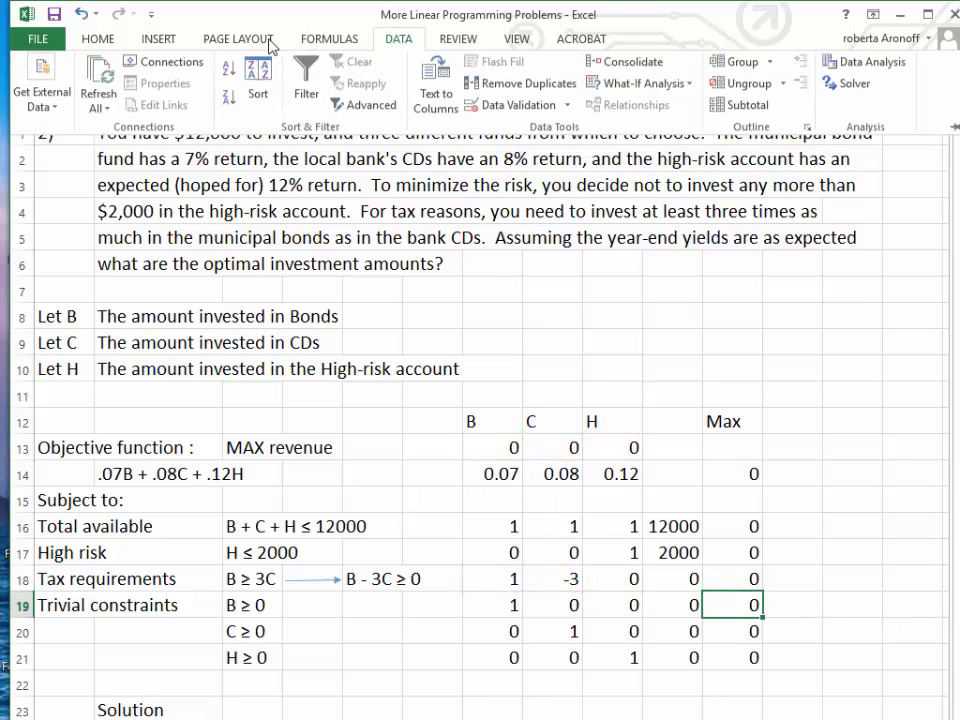
{"action": "left_click", "coordinate": [830, 83]}
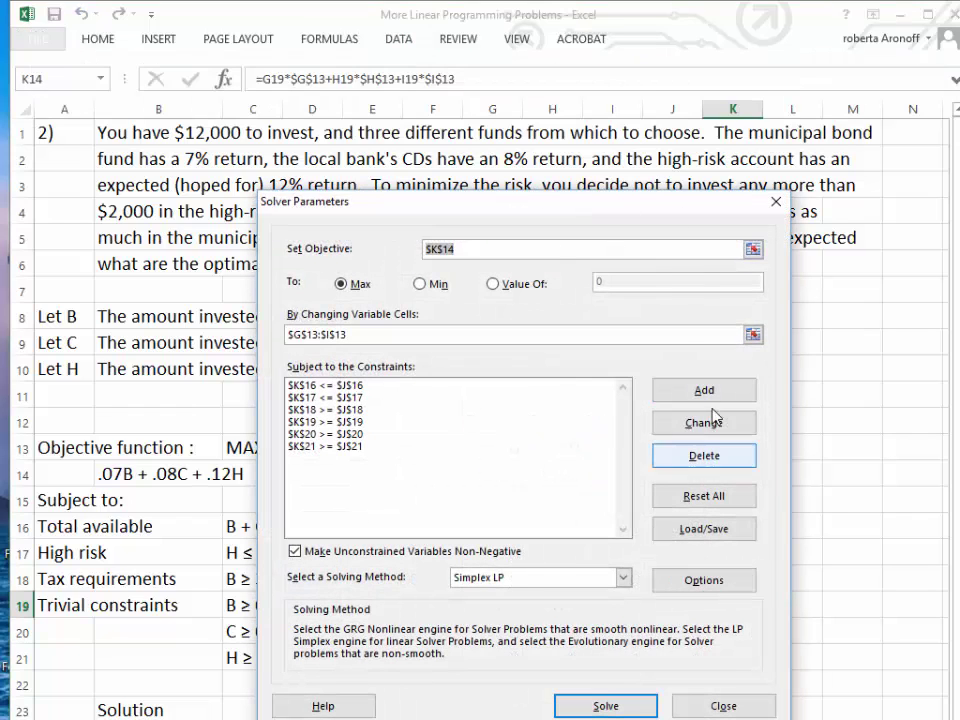
{"action": "left_click", "coordinate": [728, 496]}
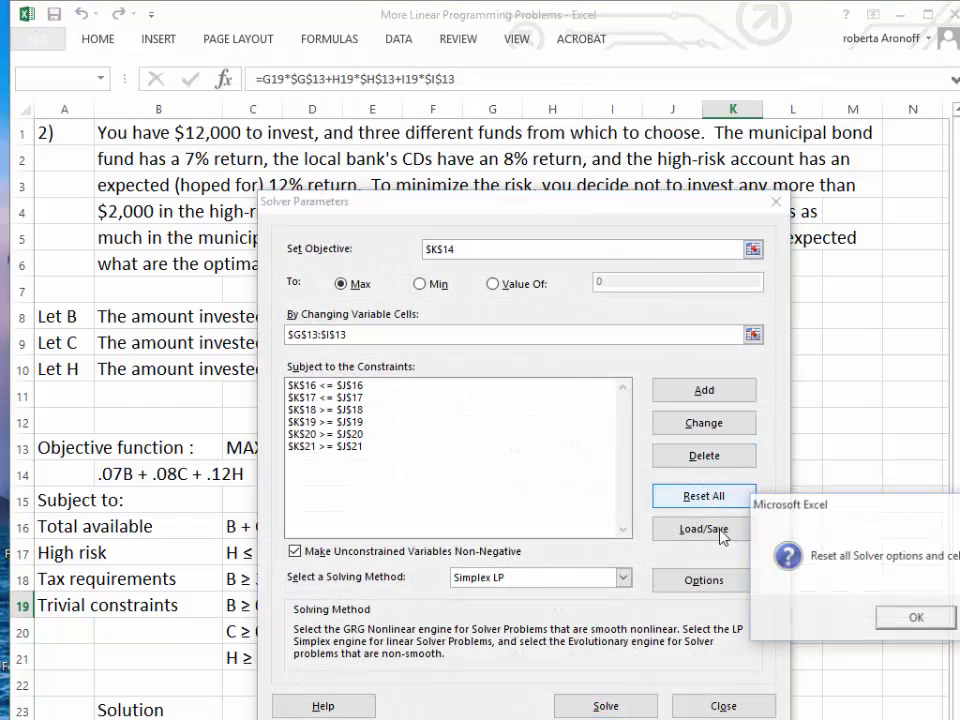
{"action": "left_click", "coordinate": [916, 619]}
{"action": "left_click_drag", "start_coordinate": [655, 207], "coordinate": [463, 172]}
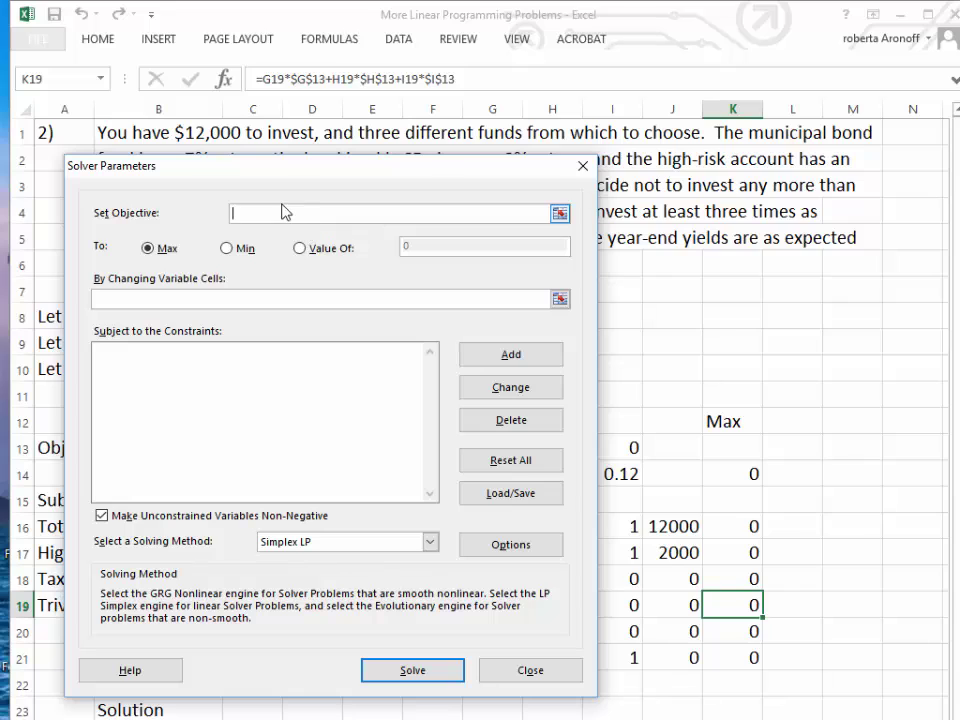
{"action": "left_click", "coordinate": [747, 477]}
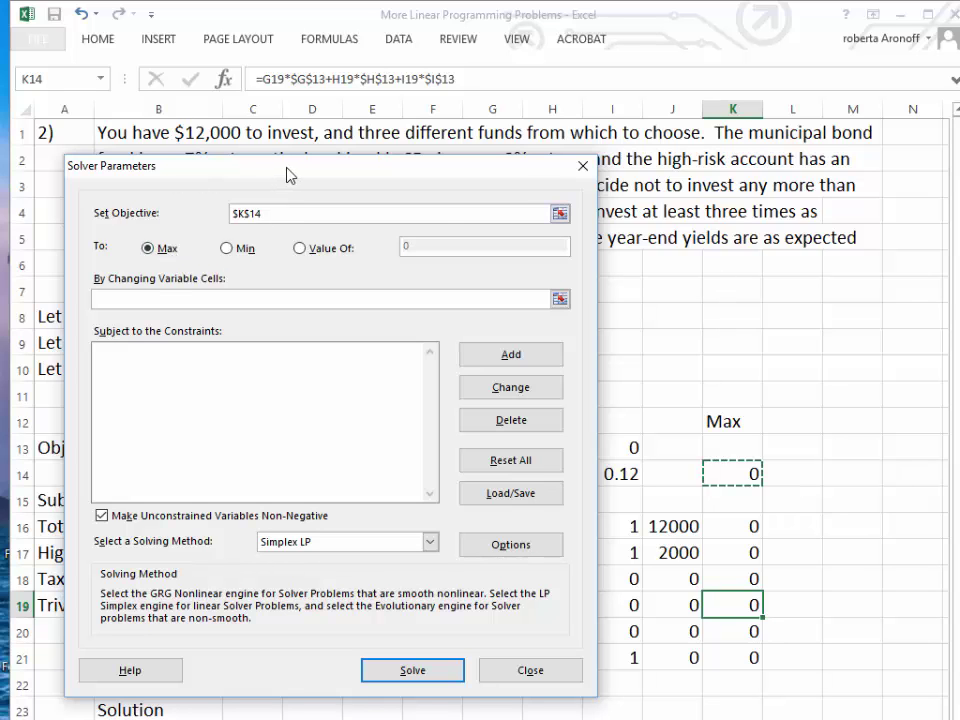
{"action": "left_click_drag", "start_coordinate": [294, 179], "coordinate": [450, 486]}
{"action": "left_click_drag", "start_coordinate": [472, 443], "coordinate": [615, 455]}
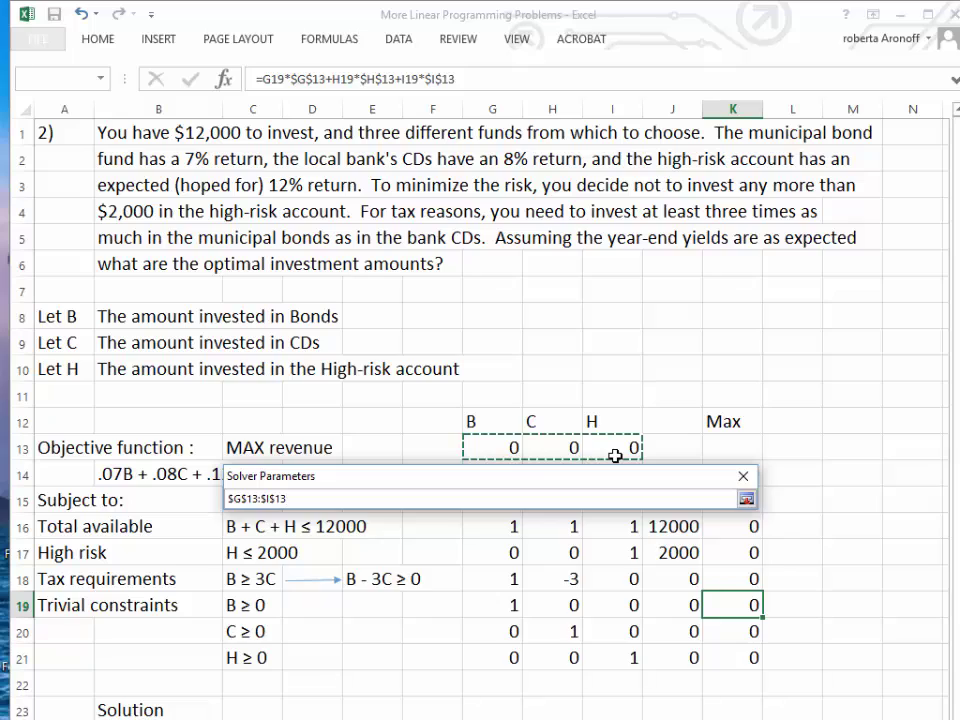
{"action": "left_click_drag", "start_coordinate": [615, 455], "coordinate": [606, 454]}
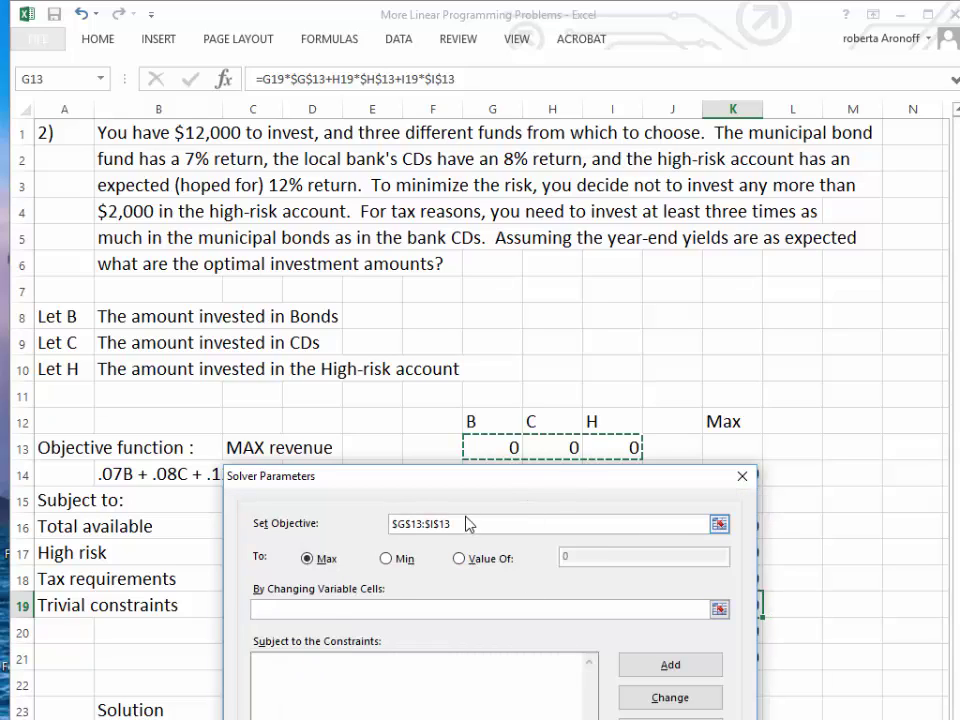
{"action": "key", "text": "BackSpace"}
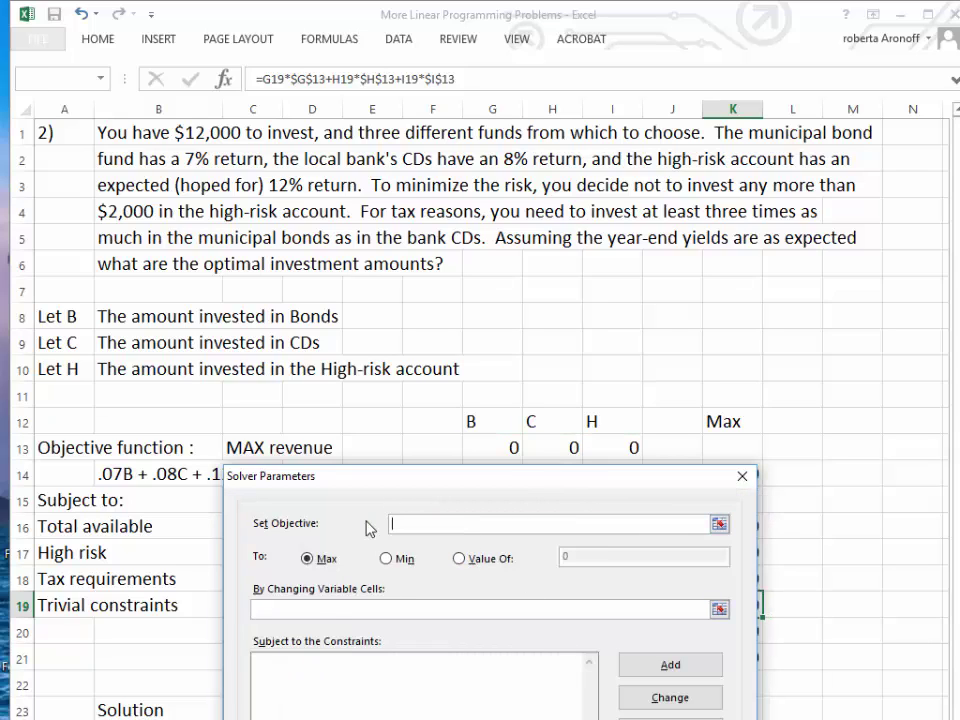
Move the Solver dialog below row 14 and set its objective to cell K14
{"action": "left_click_drag", "start_coordinate": [628, 480], "coordinate": [641, 535]}
{"action": "left_click", "coordinate": [732, 480]}
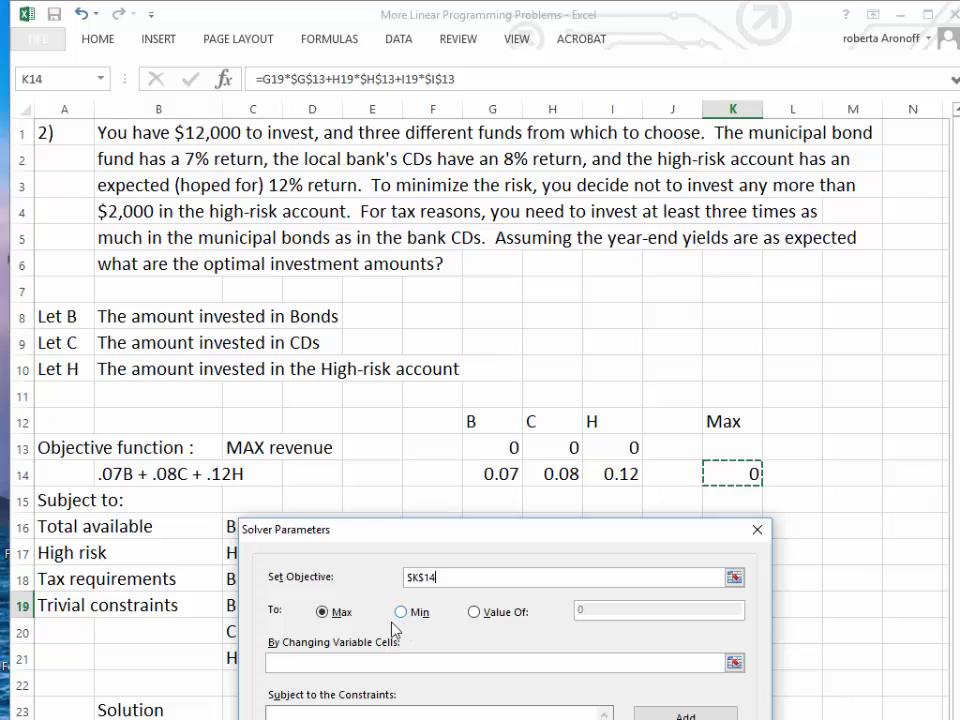
Set Solver's changing variable cells to the B, C and H amounts in G13:I13
{"action": "left_click", "coordinate": [327, 667]}
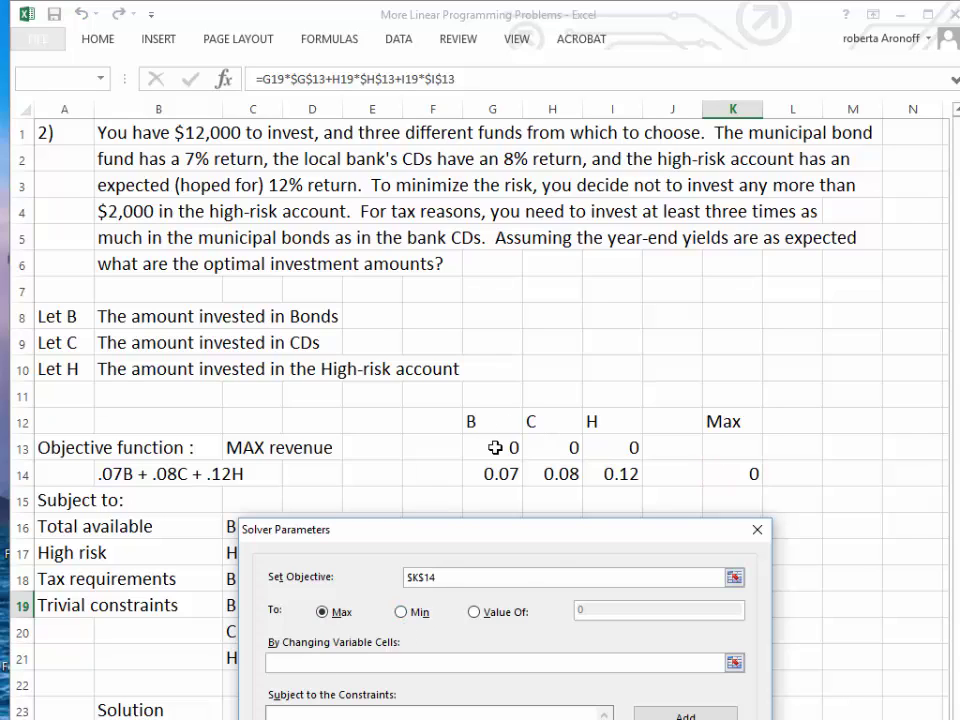
{"action": "left_click_drag", "start_coordinate": [493, 451], "coordinate": [610, 447]}
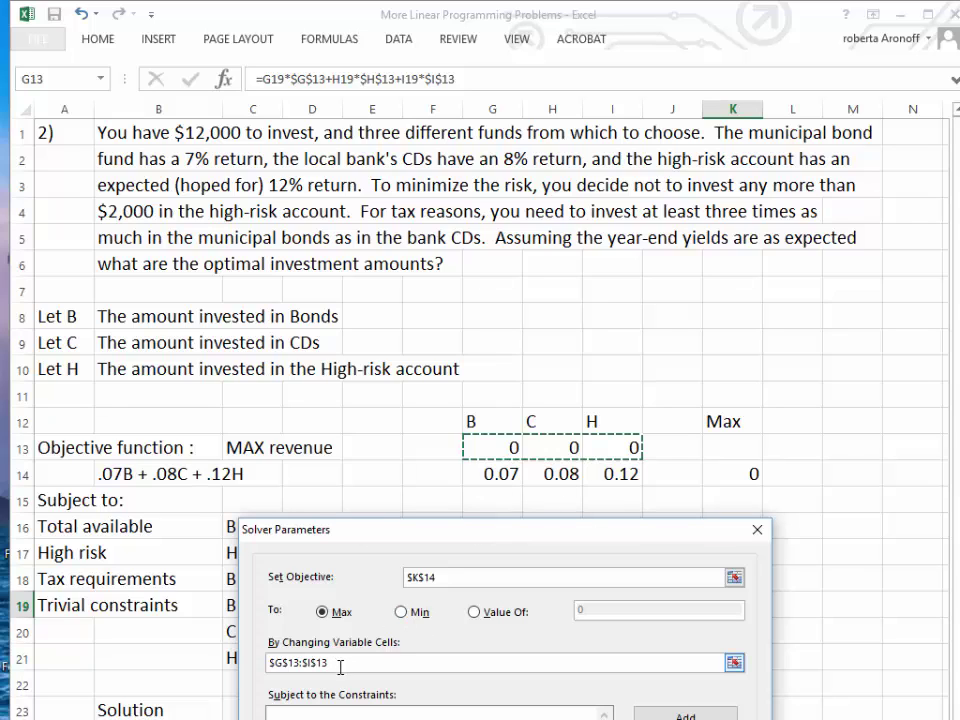
{"action": "left_click", "coordinate": [430, 712]}
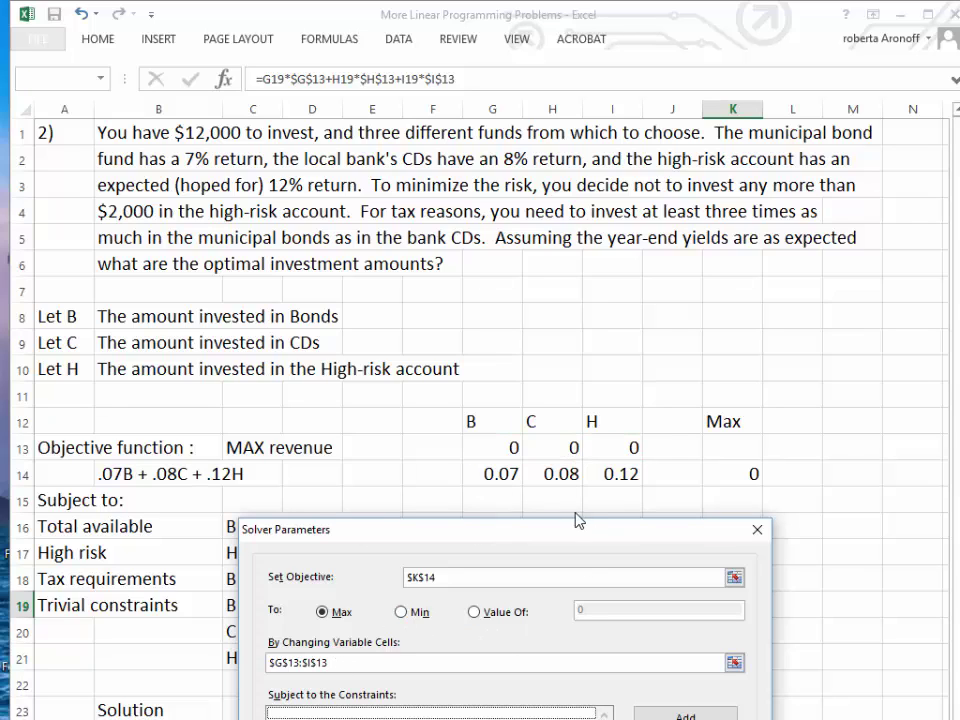
Add the Total available constraint to Solver as K16 <= J16, keeping the dialog clear of row 16
{"action": "mouse_move", "coordinate": [590, 528]}
{"action": "left_mouse_down"}
{"action": "mouse_move", "coordinate": [673, 528]}
{"action": "mouse_move", "coordinate": [609, 528]}
{"action": "left_mouse_up"}
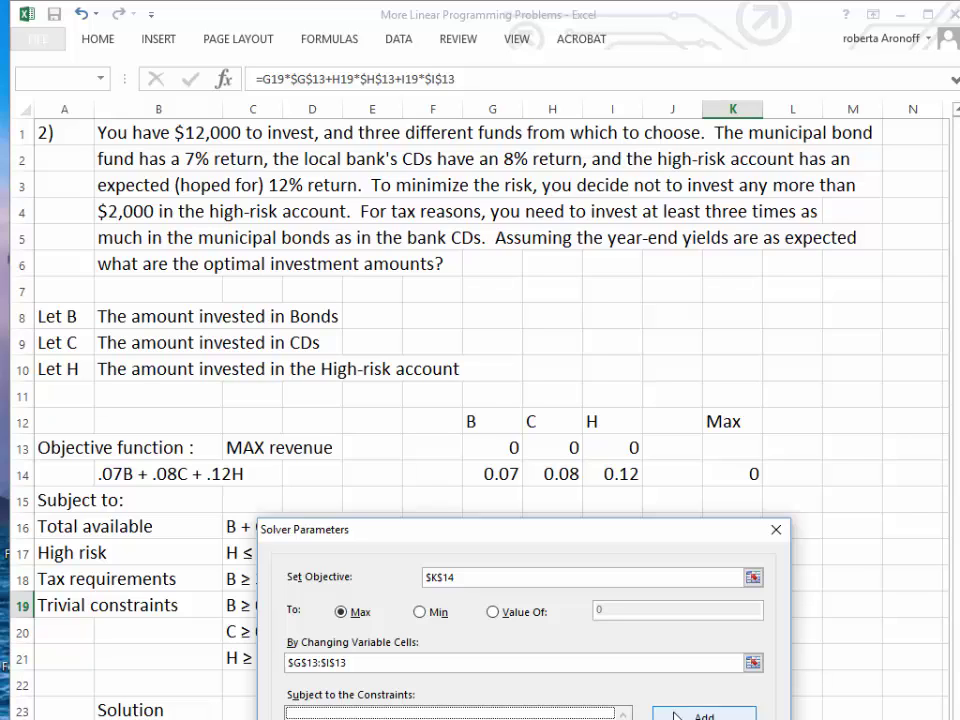
{"action": "key", "text": "Escape"}
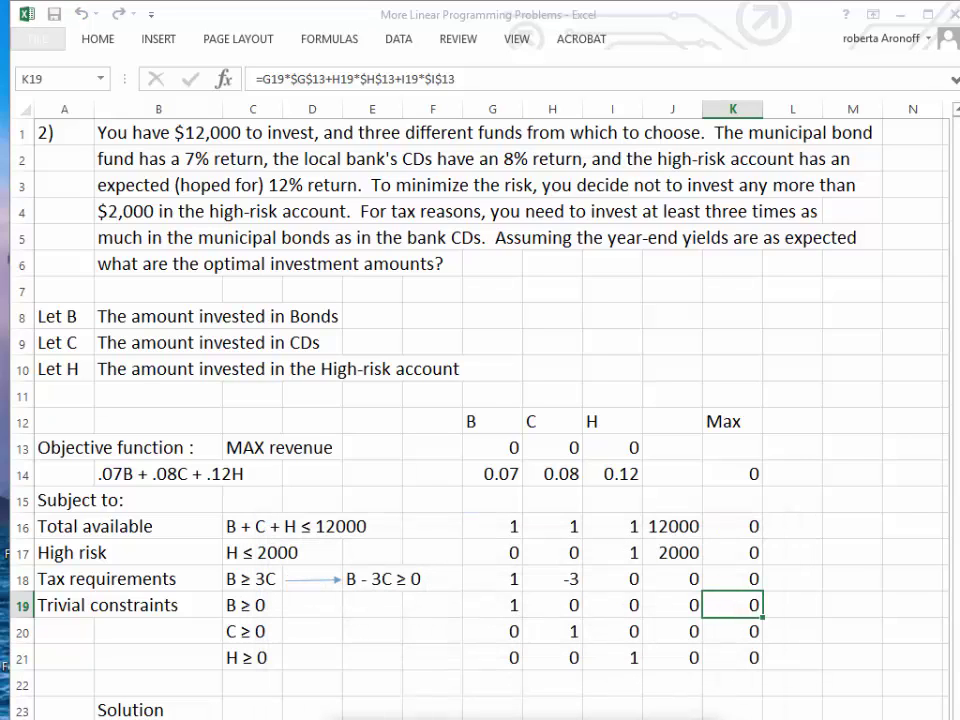
{"action": "left_click_drag", "start_coordinate": [476, 609], "coordinate": [561, 557]}
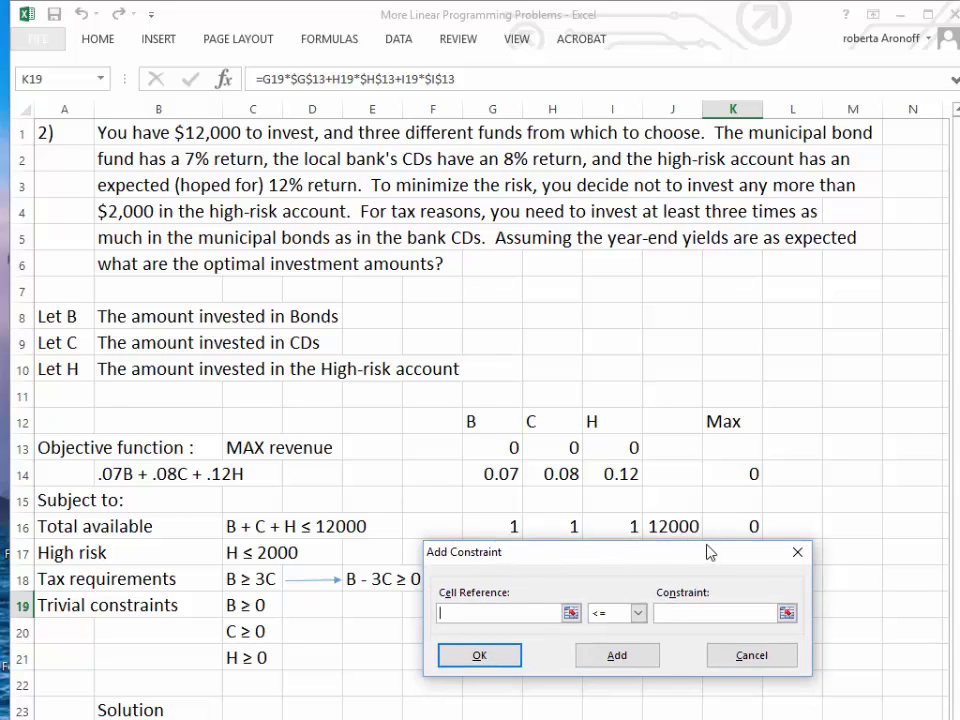
{"action": "left_click", "coordinate": [730, 528]}
{"action": "left_click", "coordinate": [686, 613]}
{"action": "left_click", "coordinate": [673, 527]}
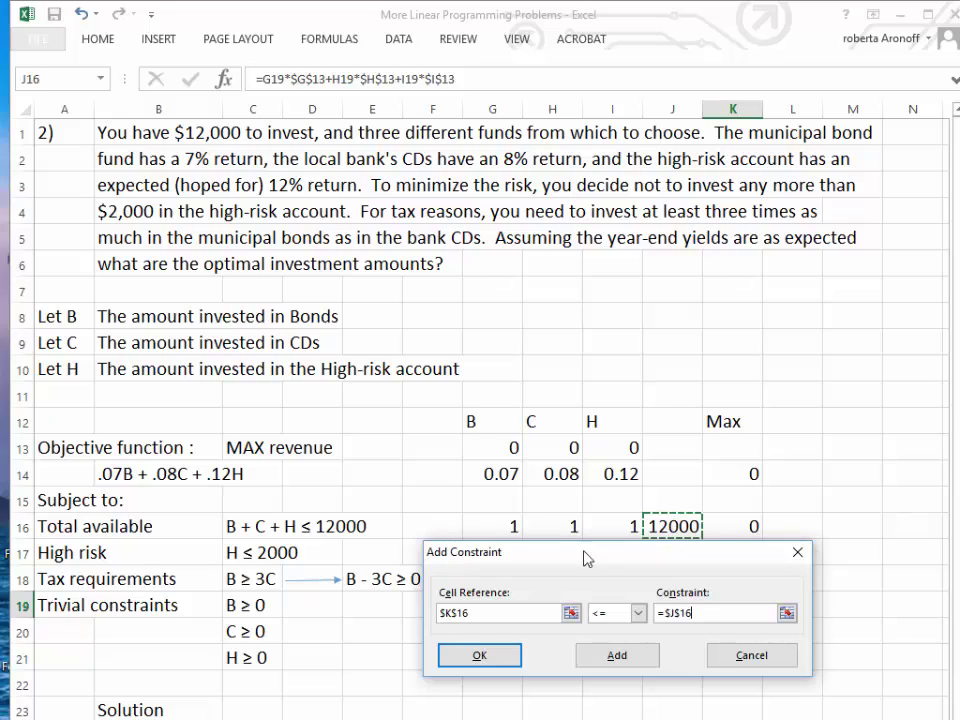
{"action": "left_click", "coordinate": [617, 656]}
Add the High risk constraint K17 <= J17, moving the constraint dialog below row 17
{"action": "left_click_drag", "start_coordinate": [628, 556], "coordinate": [662, 589]}
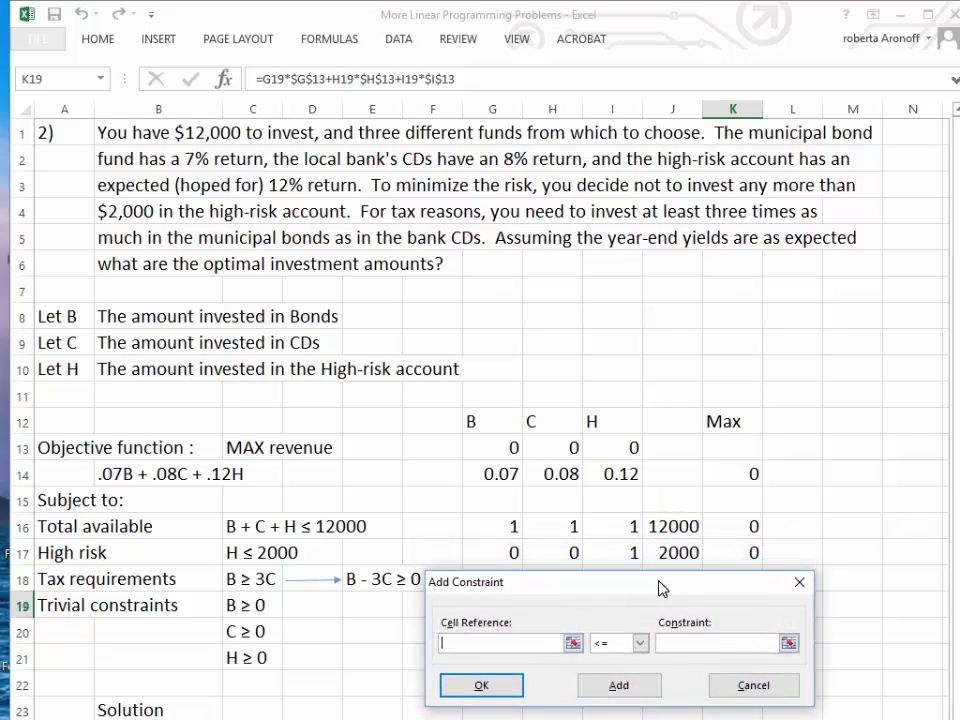
{"action": "left_click", "coordinate": [737, 556]}
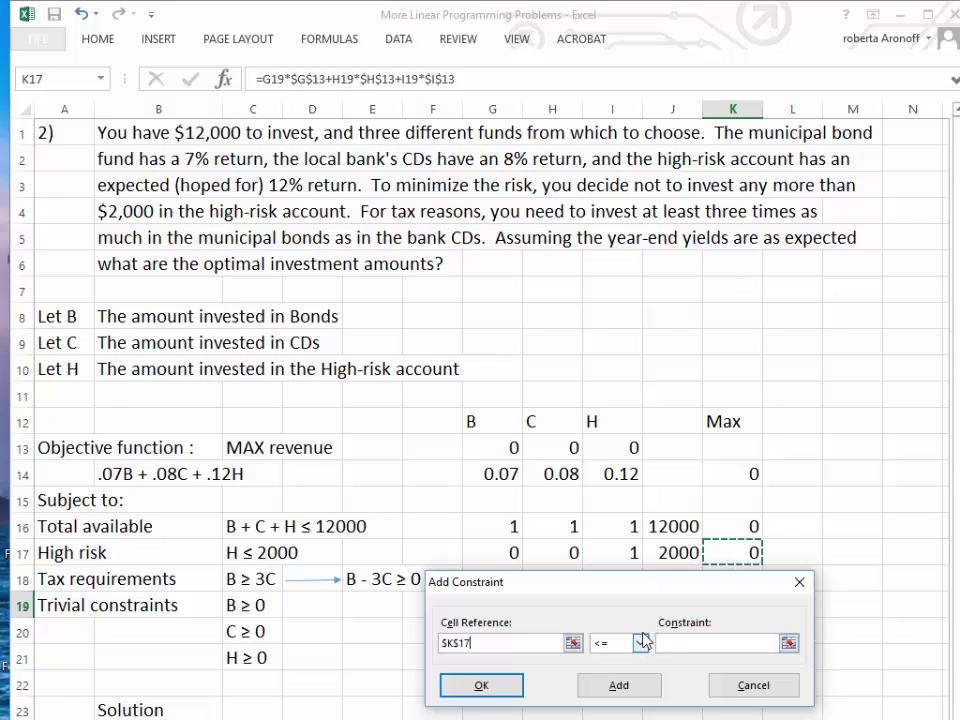
{"action": "left_click", "coordinate": [676, 641]}
{"action": "left_click", "coordinate": [671, 552]}
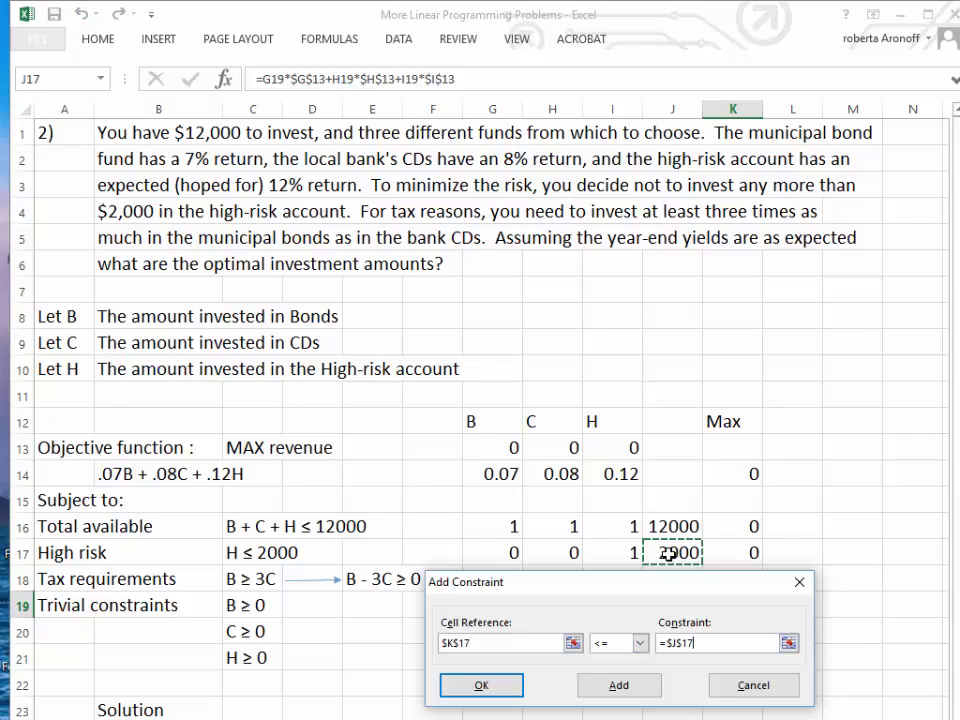
{"action": "left_click", "coordinate": [619, 685]}
Add the Tax requirements constraint K18 >= J18 and the first trivial constraint K19 >= J19
{"action": "left_click_drag", "start_coordinate": [670, 591], "coordinate": [680, 618]}
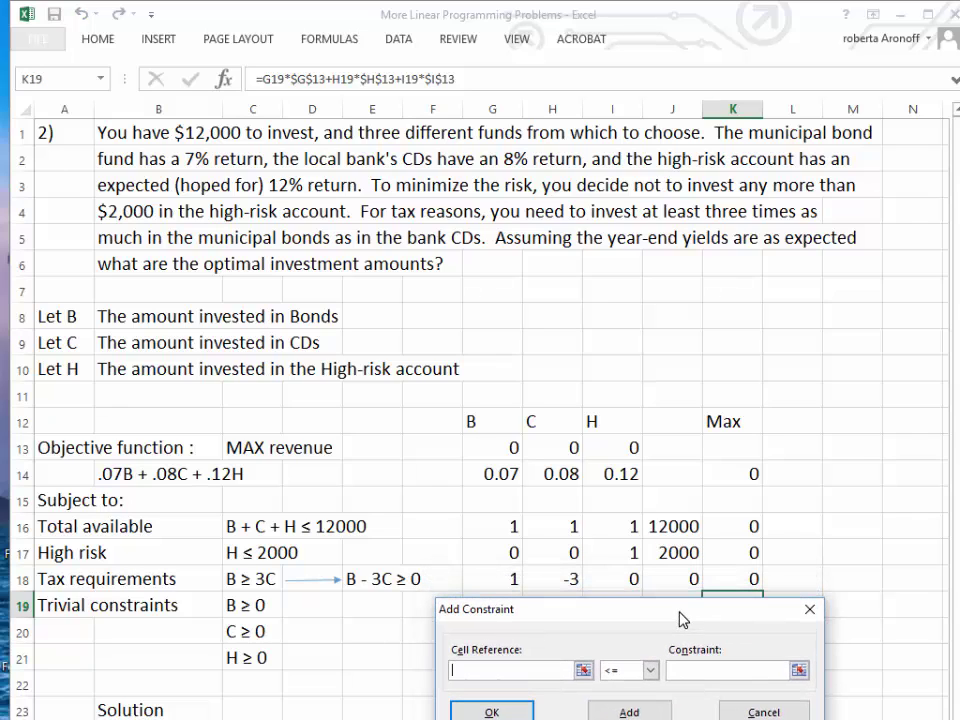
{"action": "left_click", "coordinate": [733, 579]}
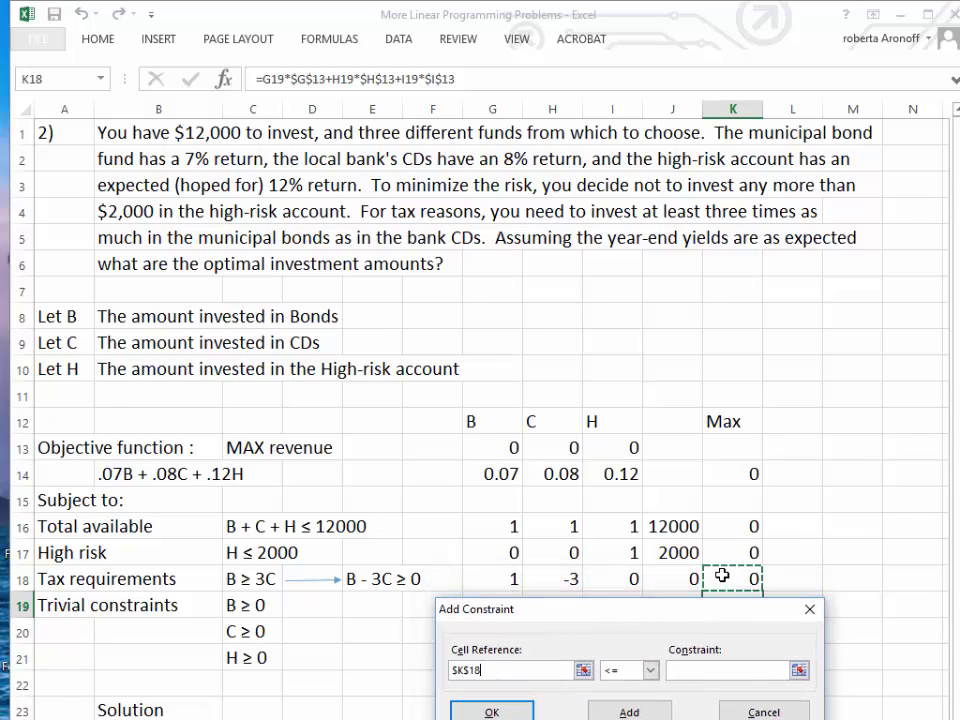
{"action": "left_click", "coordinate": [650, 670]}
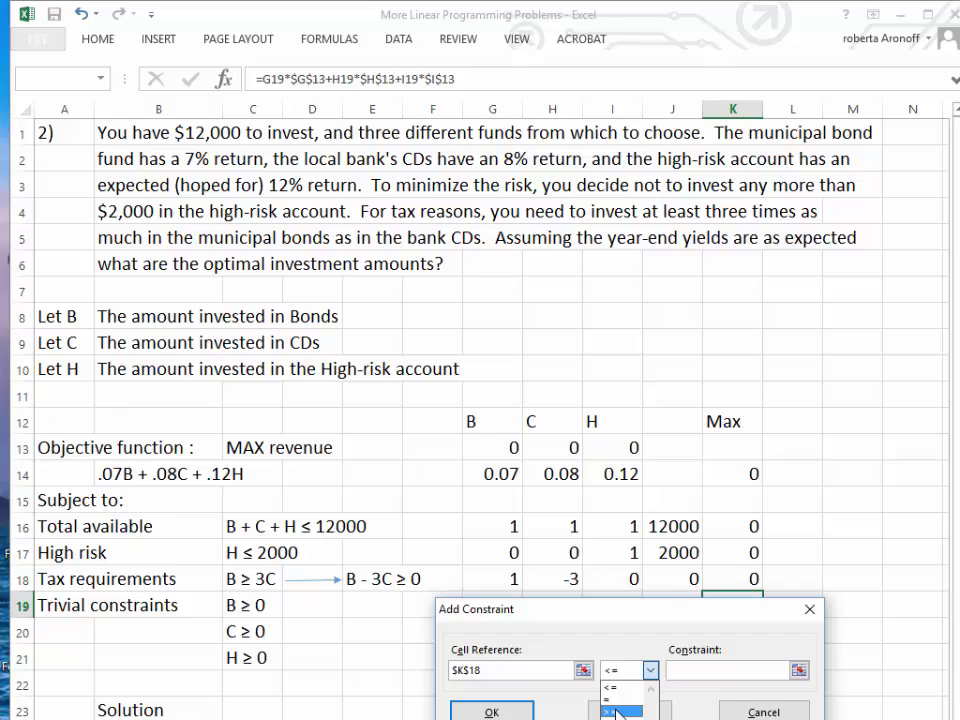
{"action": "left_click", "coordinate": [622, 705]}
{"action": "left_click", "coordinate": [677, 580]}
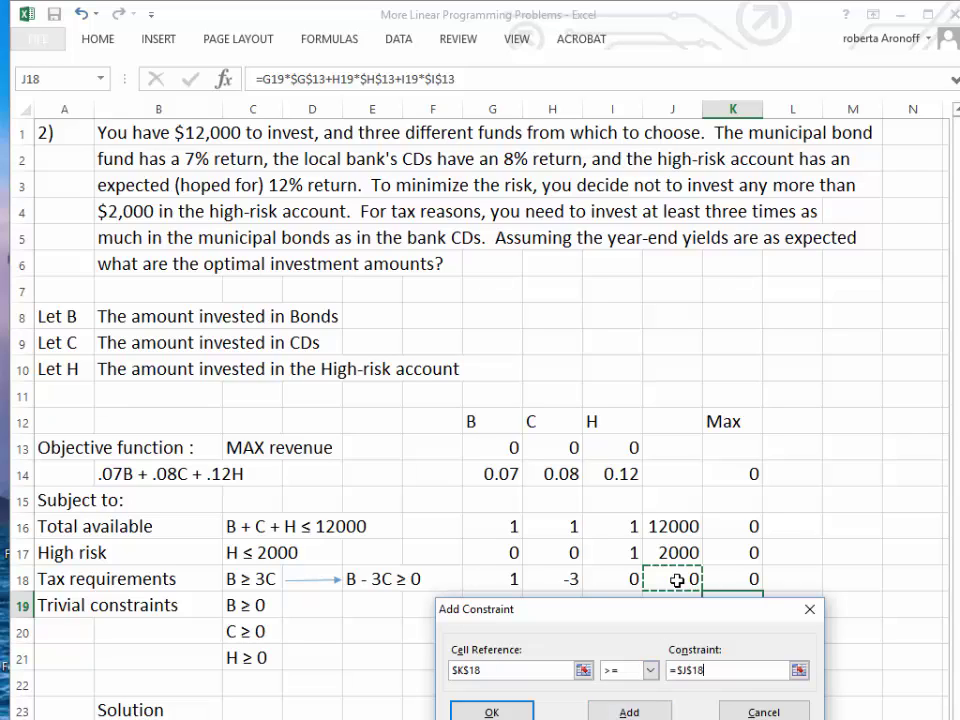
{"action": "left_click", "coordinate": [646, 714]}
{"action": "left_click_drag", "start_coordinate": [680, 618], "coordinate": [683, 648]}
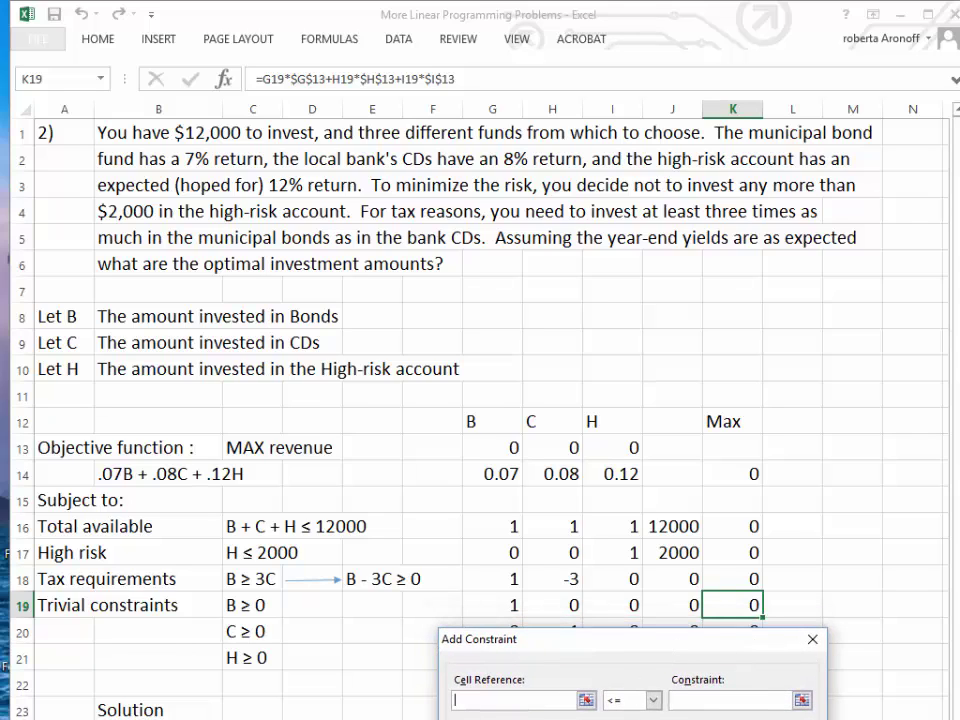
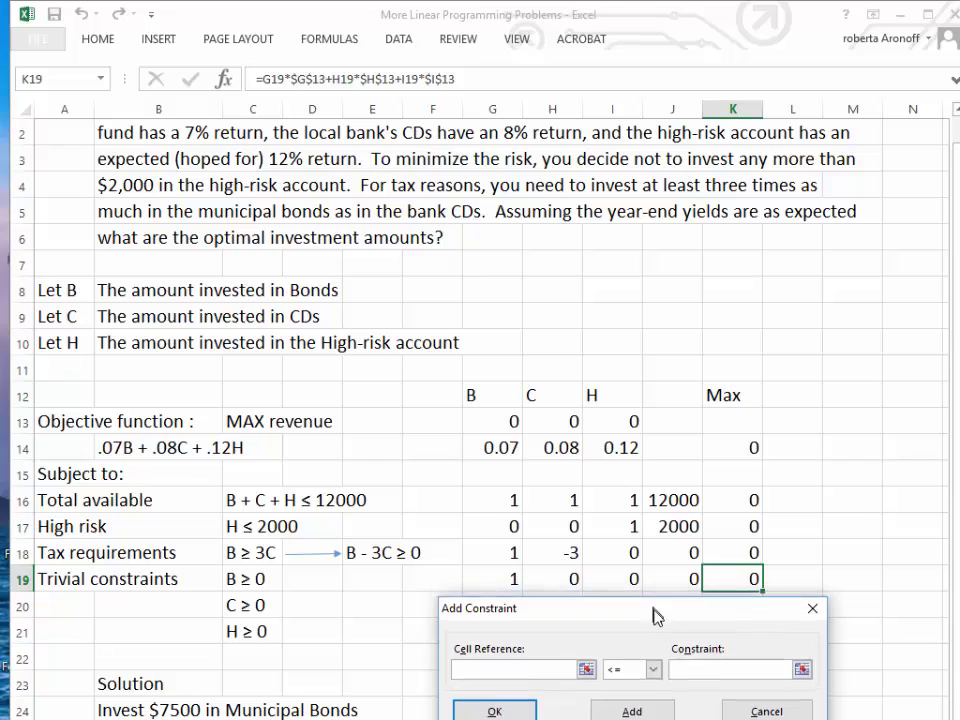
Add a constraint for the C row as K20 <= J20, correcting its bound from the wrong row's cell
{"action": "left_click", "coordinate": [724, 612]}
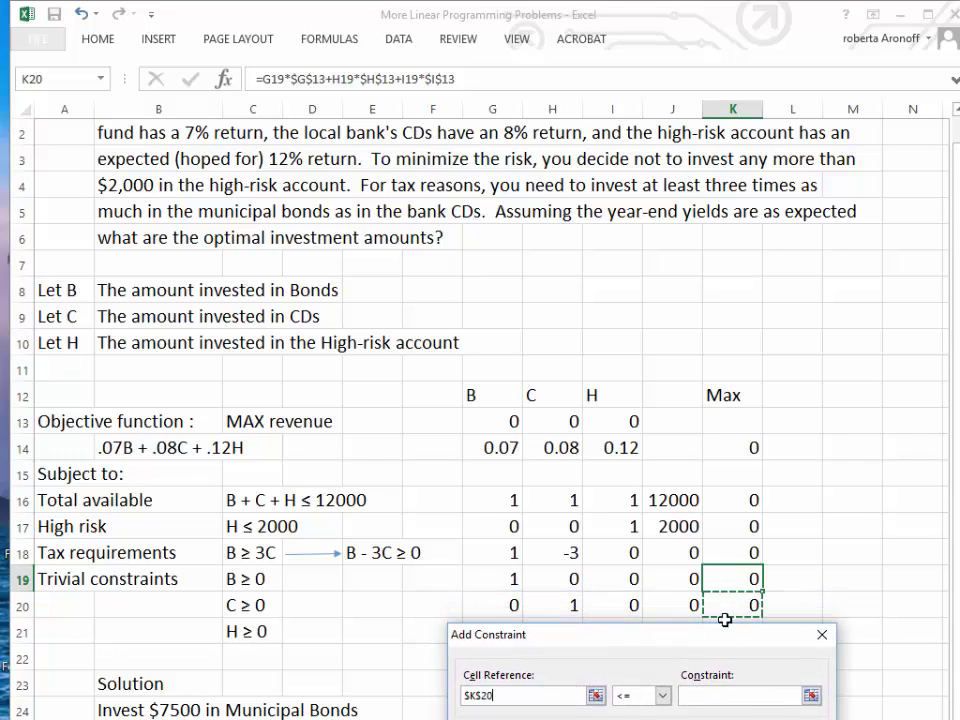
{"action": "left_click", "coordinate": [640, 695]}
{"action": "left_click", "coordinate": [631, 713]}
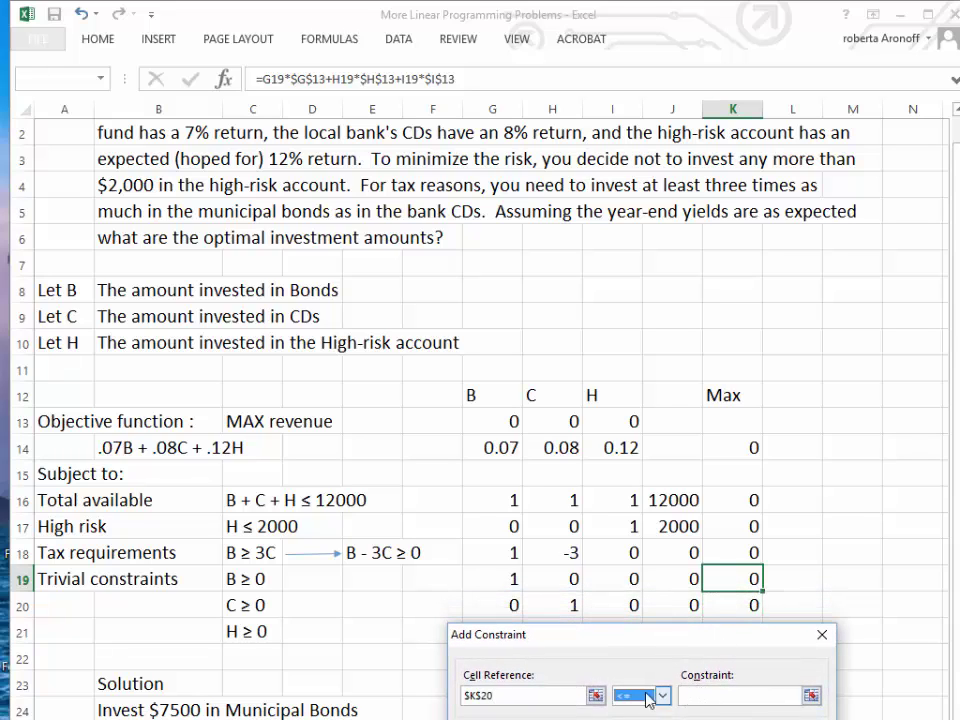
{"action": "left_click", "coordinate": [717, 695]}
{"action": "left_click", "coordinate": [681, 579]}
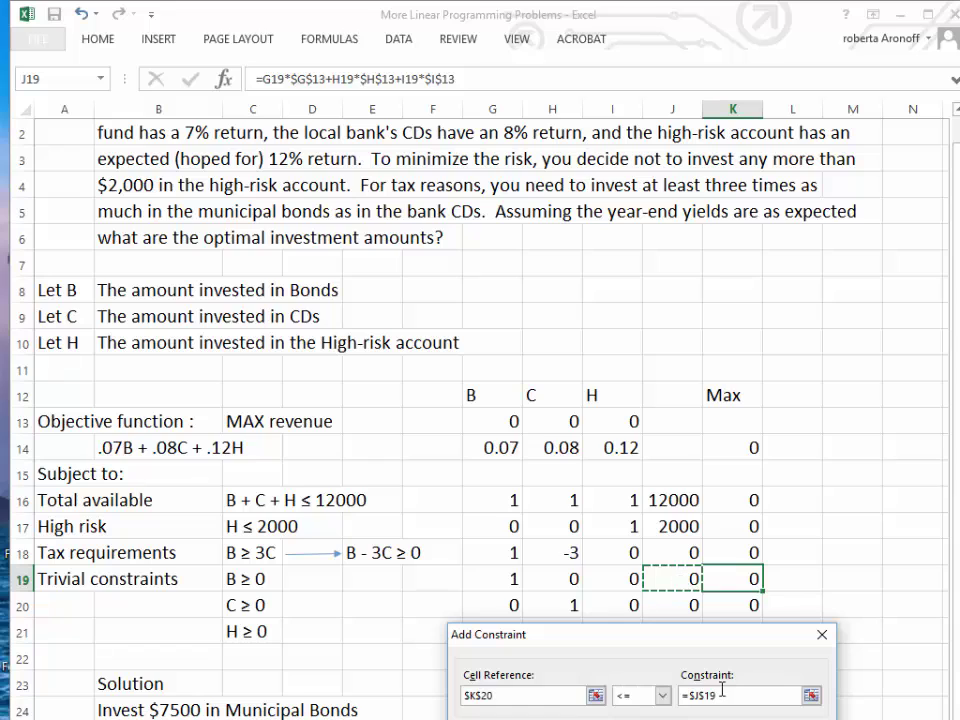
{"action": "scroll", "coordinate": [480, 400], "scroll_direction": "down", "scroll_amount": 1}
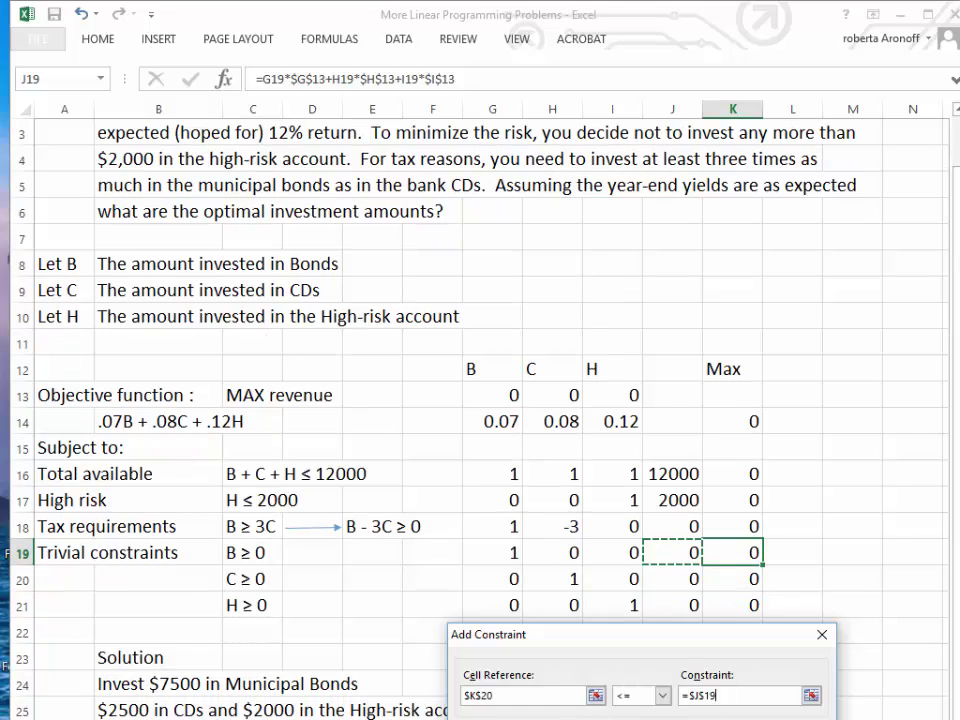
{"action": "left_click_drag", "start_coordinate": [727, 637], "coordinate": [724, 631]}
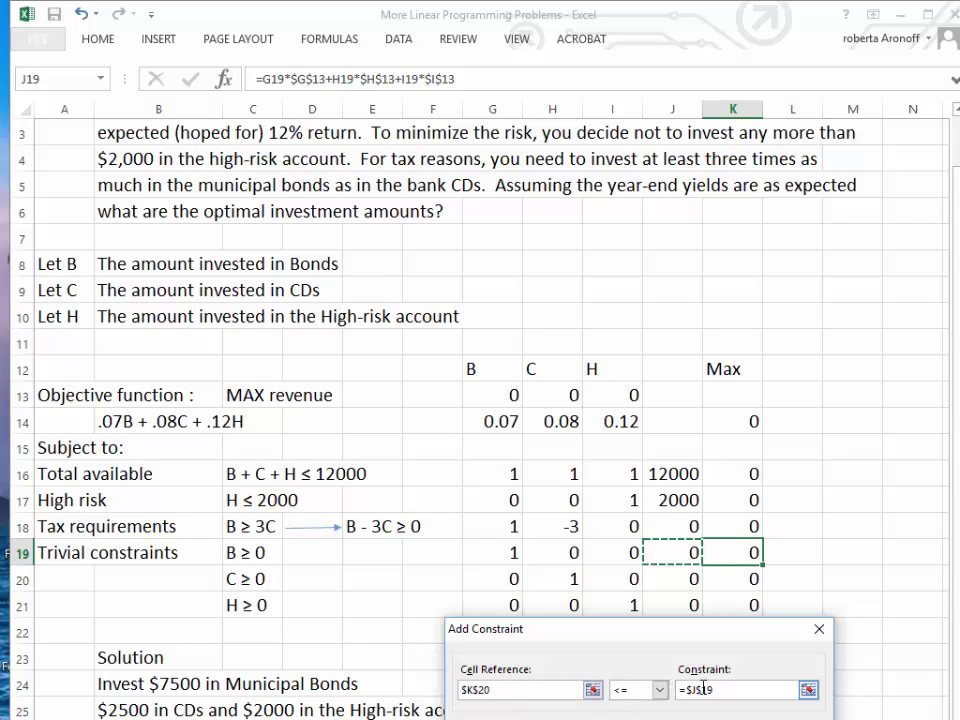
{"action": "left_click_drag", "start_coordinate": [723, 690], "coordinate": [677, 691]}
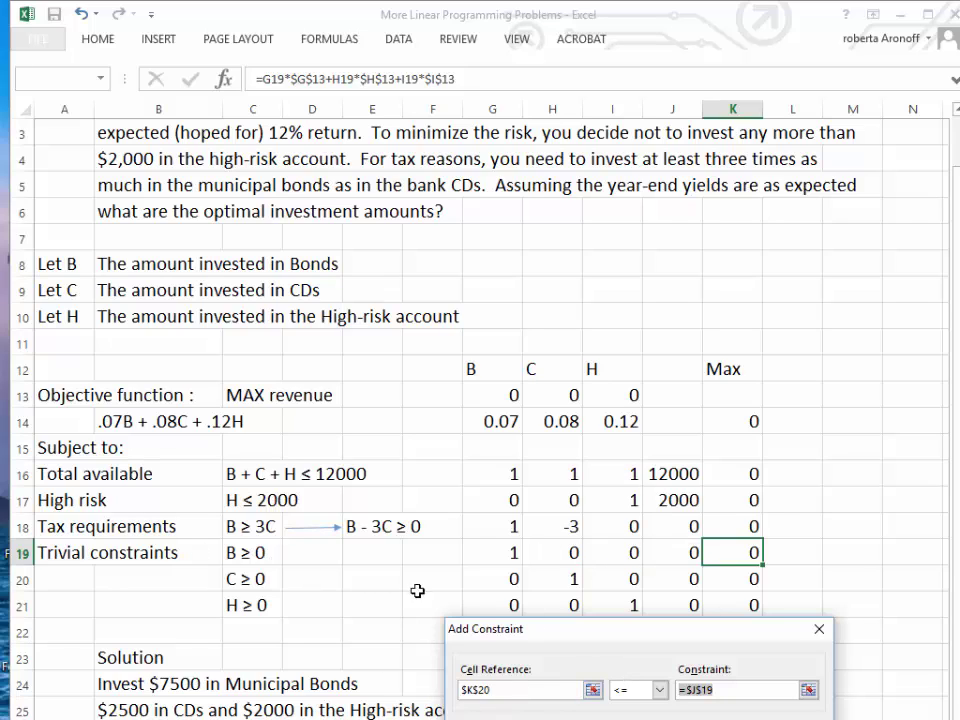
{"action": "left_click", "coordinate": [682, 580]}
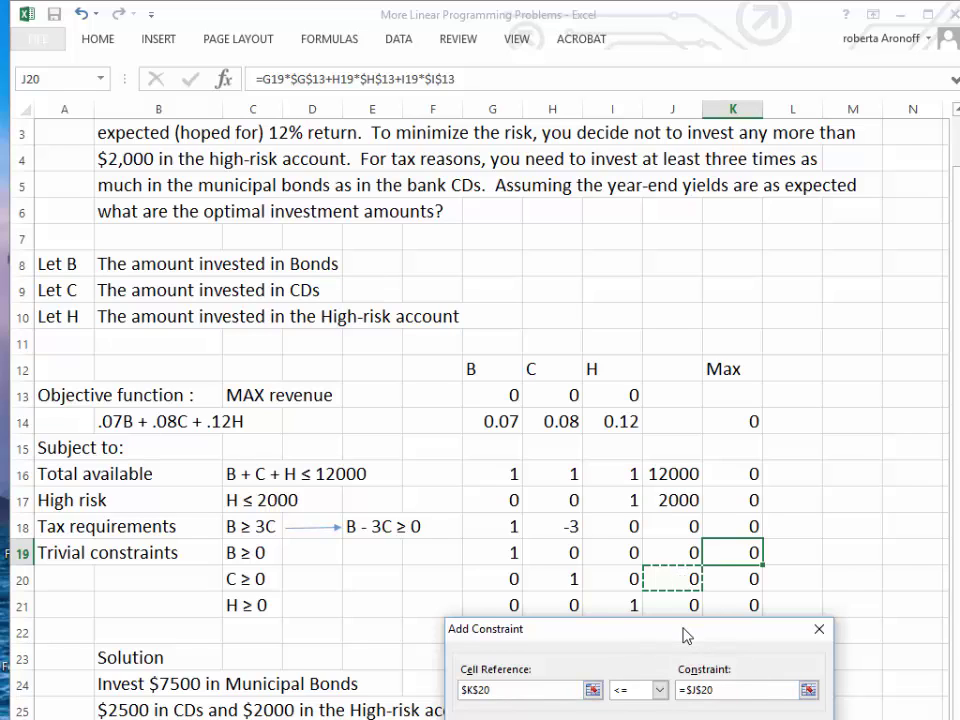
{"action": "mouse_move", "coordinate": [686, 636]}
{"action": "left_mouse_down"}
{"action": "mouse_move", "coordinate": [681, 575]}
{"action": "mouse_move", "coordinate": [673, 585]}
{"action": "mouse_move", "coordinate": [689, 627]}
{"action": "left_mouse_up"}
{"action": "left_click", "coordinate": [650, 679]}
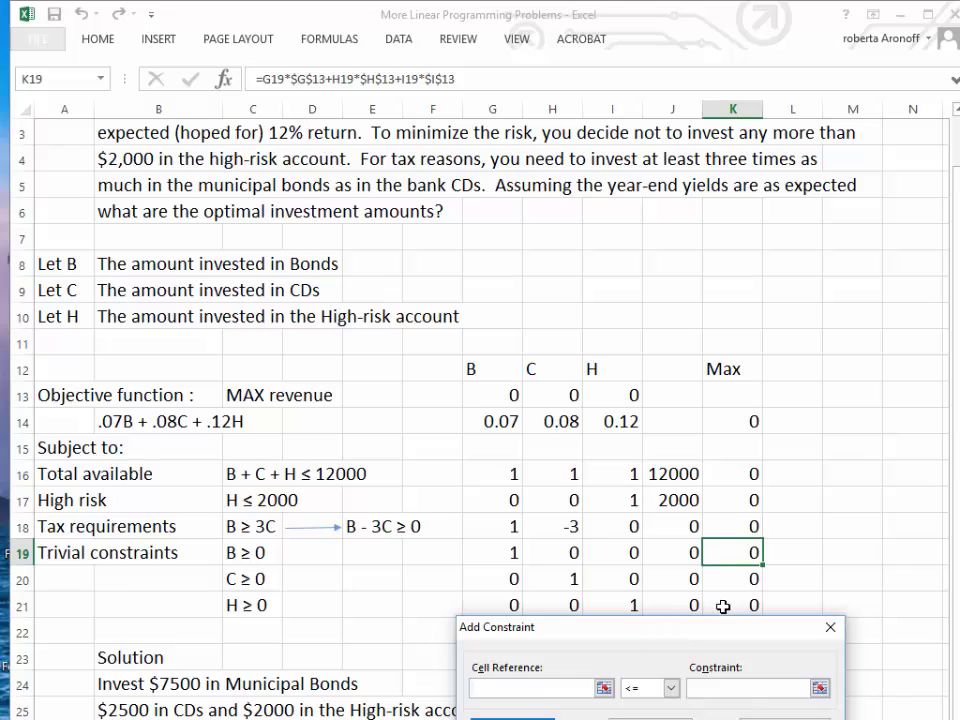
Add the final trivial constraint K21 >= J21 for the H row and return to the Solver parameters
{"action": "left_click", "coordinate": [723, 606]}
{"action": "left_click", "coordinate": [670, 688]}
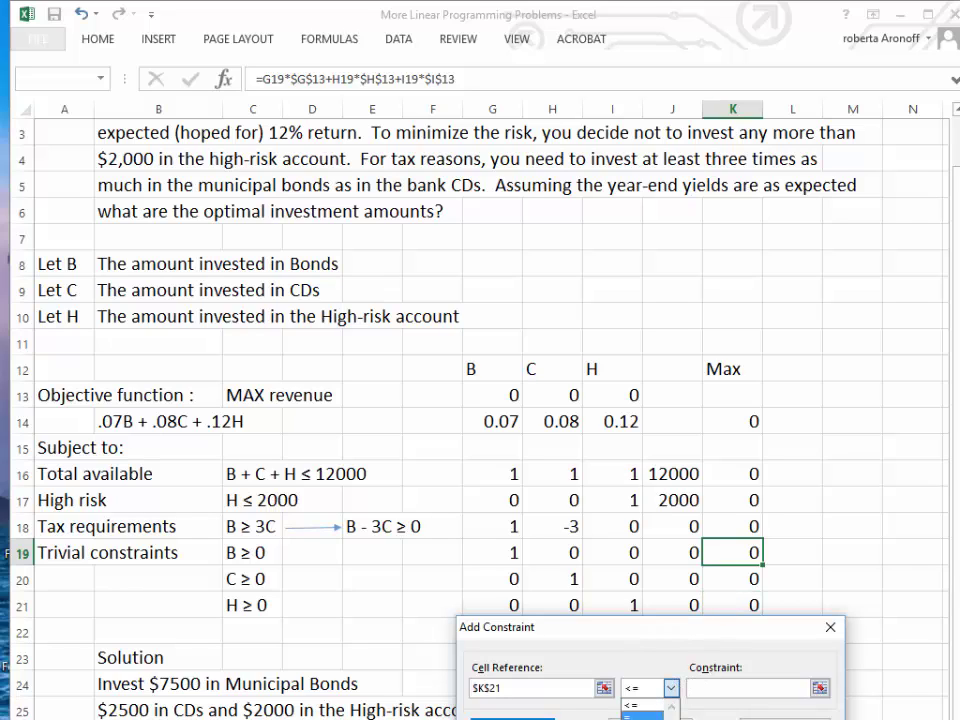
{"action": "left_click", "coordinate": [632, 705]}
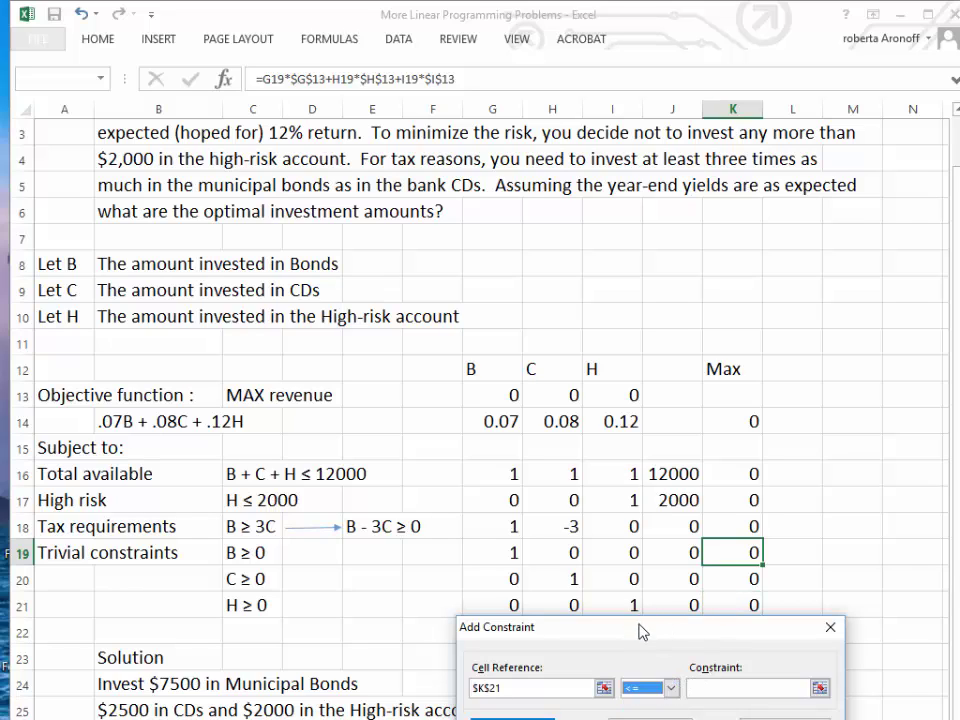
{"action": "left_click_drag", "start_coordinate": [641, 632], "coordinate": [519, 585]}
{"action": "left_click", "coordinate": [547, 646]}
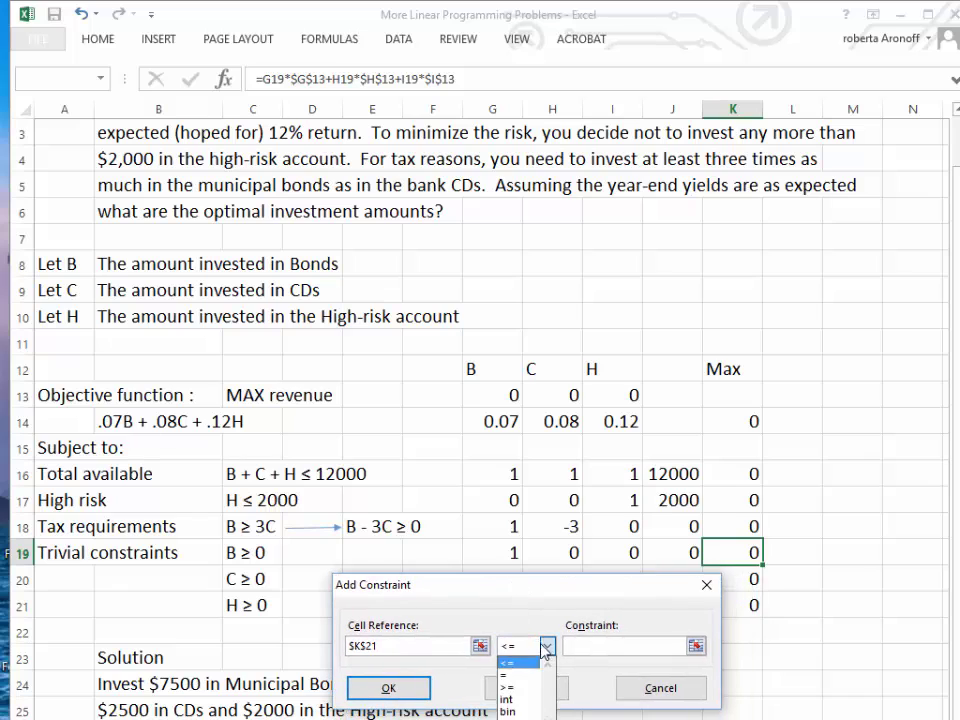
{"action": "left_click", "coordinate": [508, 687]}
{"action": "left_click_drag", "start_coordinate": [636, 592], "coordinate": [698, 604]}
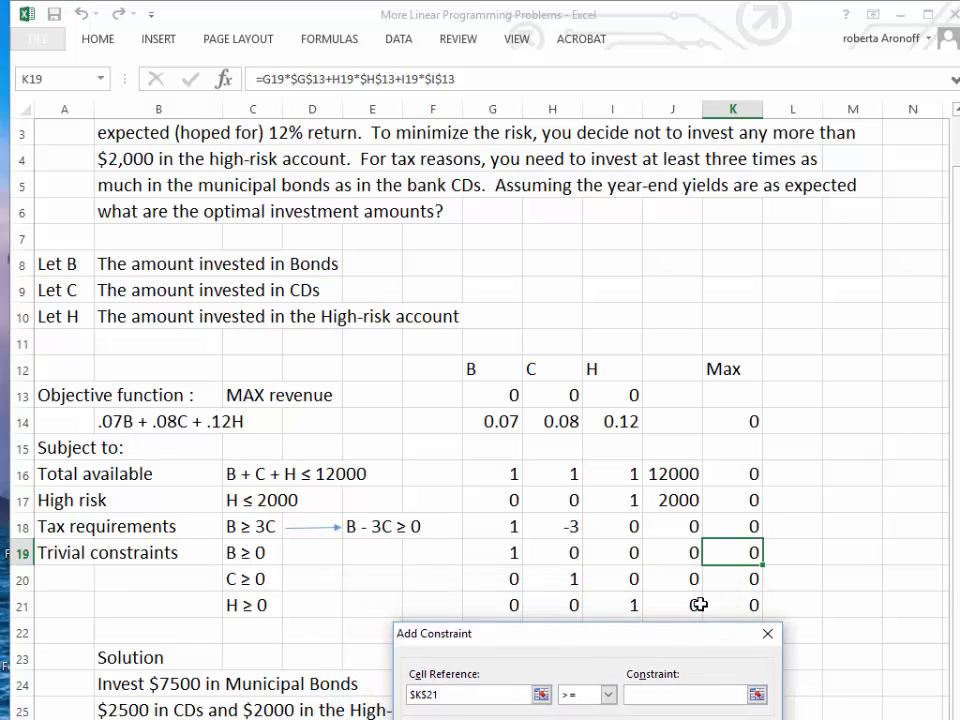
{"action": "left_click", "coordinate": [698, 604]}
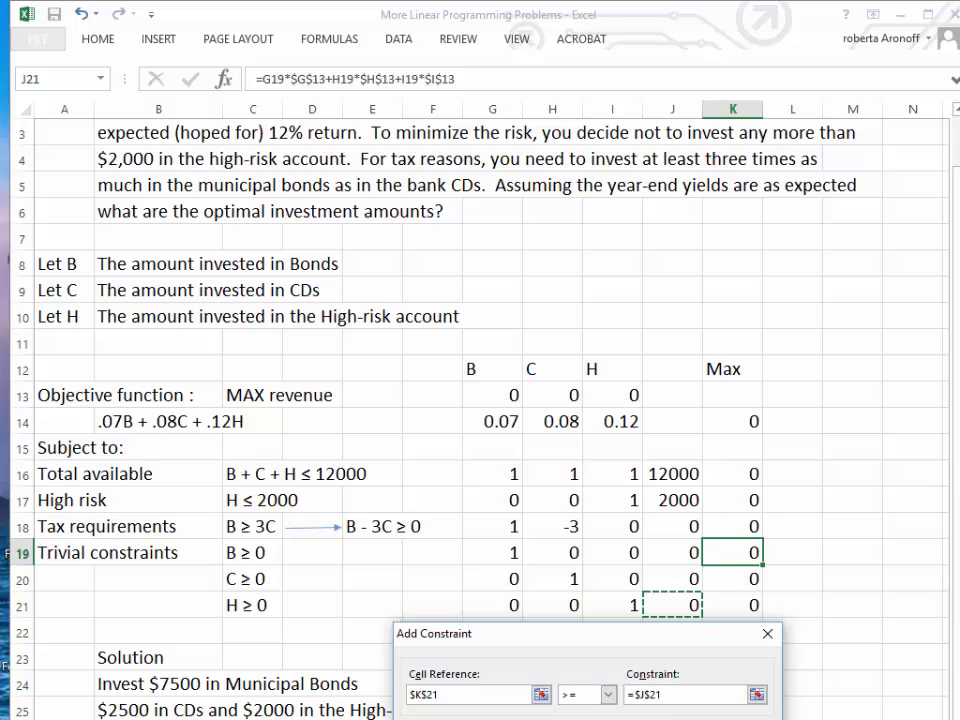
{"action": "key", "text": "Return"}
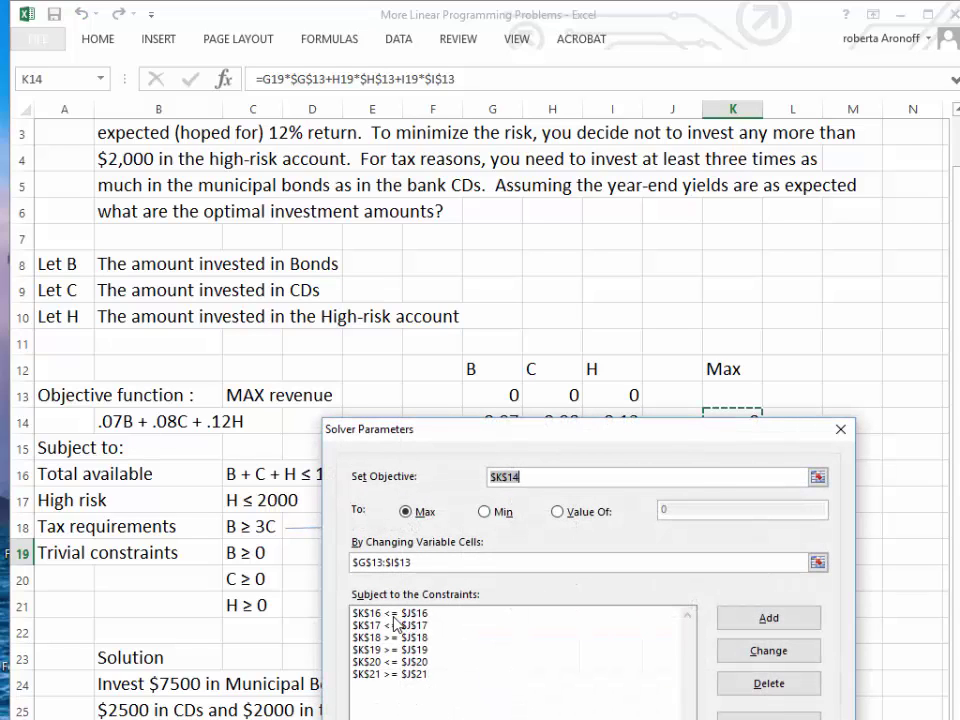
Change the operator of the K20 constraint to >= so that it reads K20 >= J20
{"action": "left_click_drag", "start_coordinate": [524, 434], "coordinate": [603, 240]}
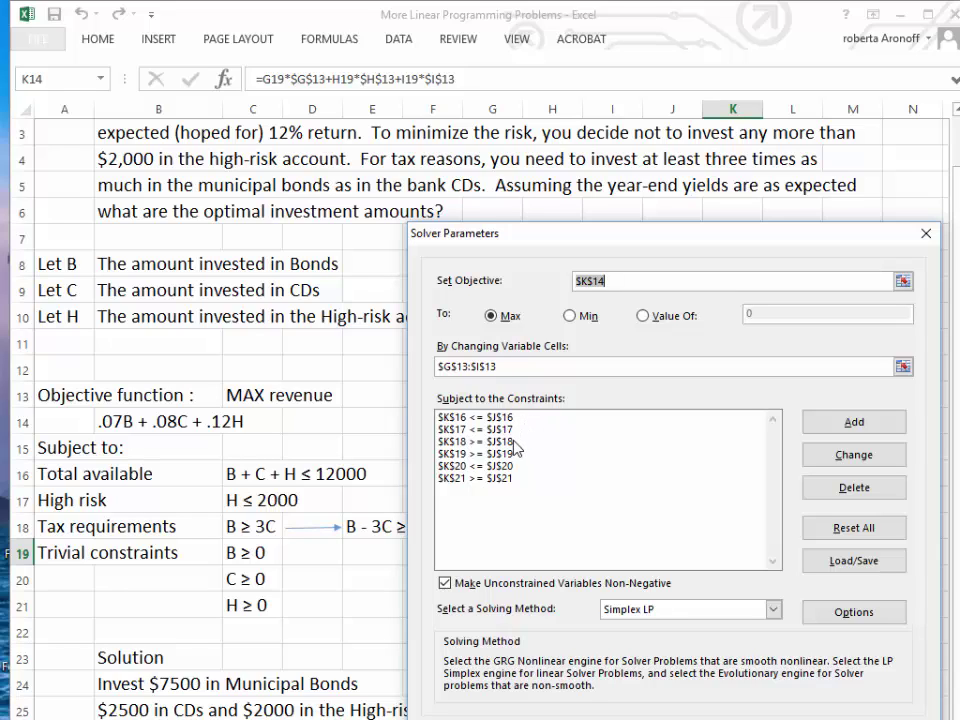
{"action": "left_click", "coordinate": [459, 467]}
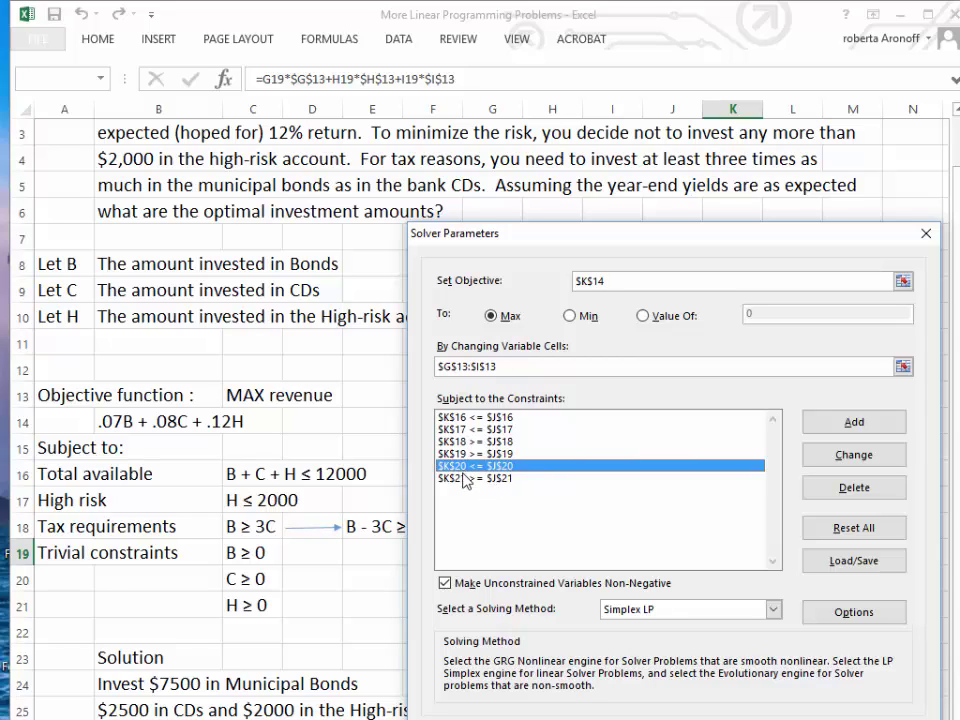
{"action": "left_click", "coordinate": [831, 460]}
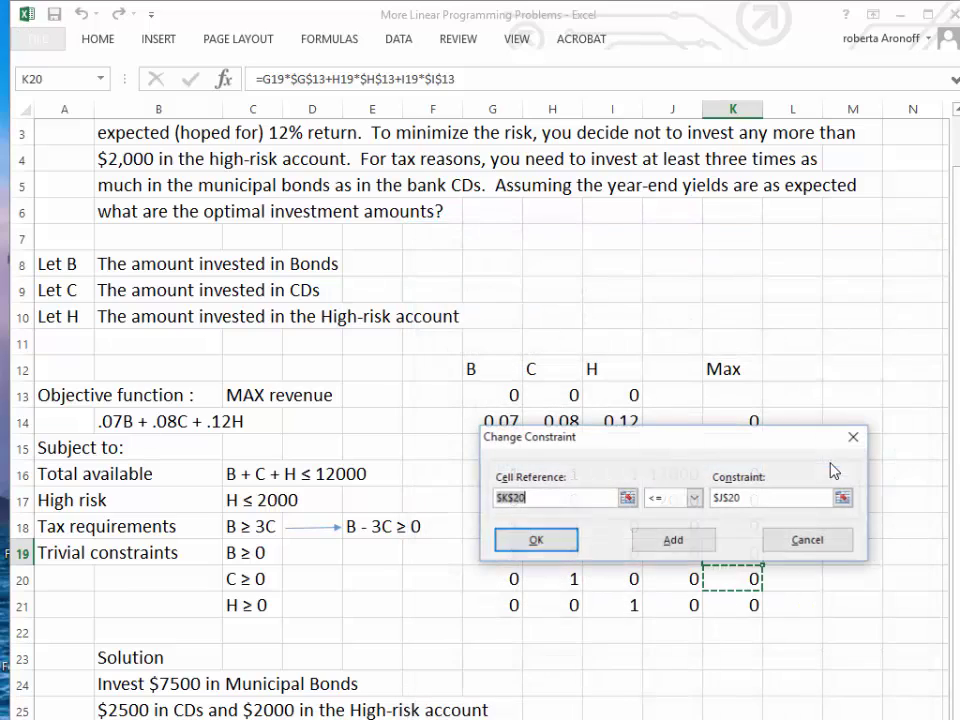
{"action": "left_click", "coordinate": [696, 497]}
{"action": "left_click", "coordinate": [660, 539]}
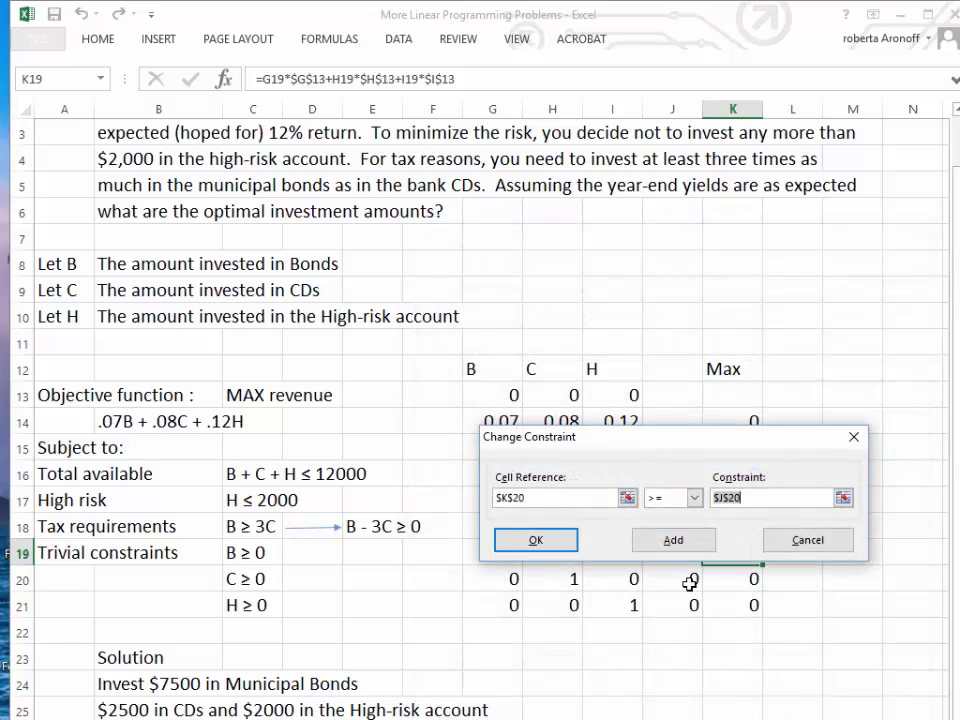
{"action": "left_click", "coordinate": [536, 540]}
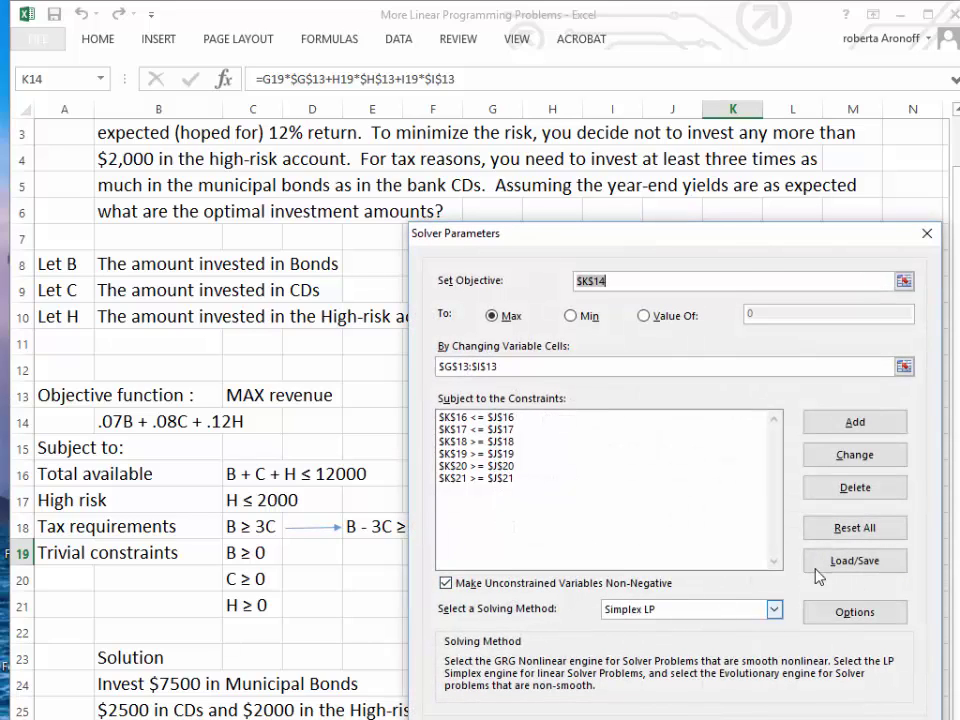
Solve the model with Simplex LP and keep the Solver solution in the worksheet
{"action": "left_click_drag", "start_coordinate": [717, 228], "coordinate": [691, 179]}
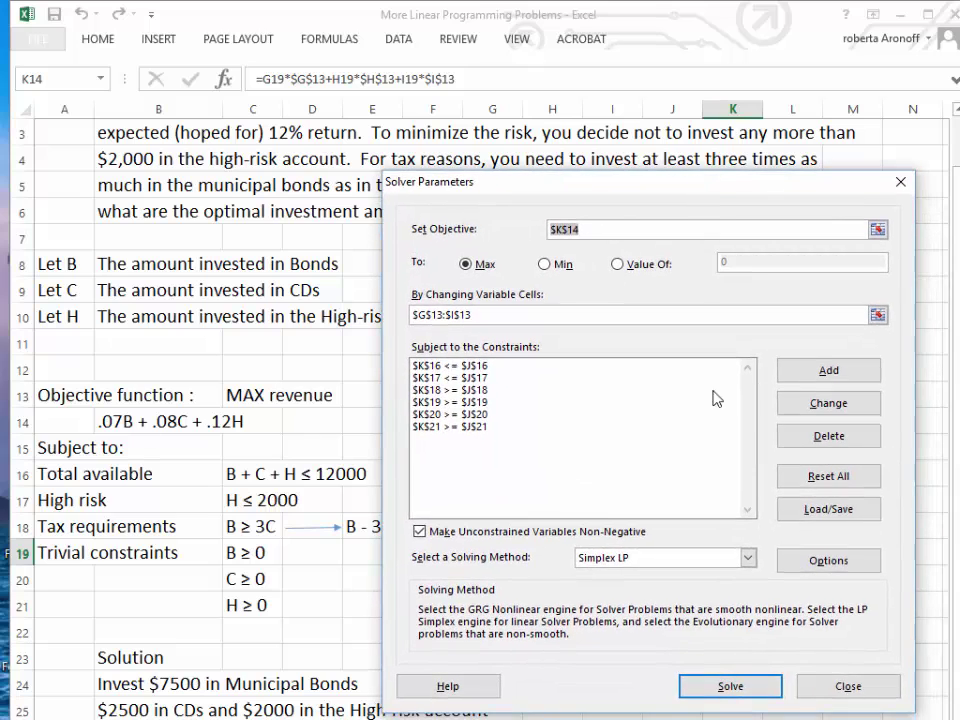
{"action": "left_click", "coordinate": [720, 688]}
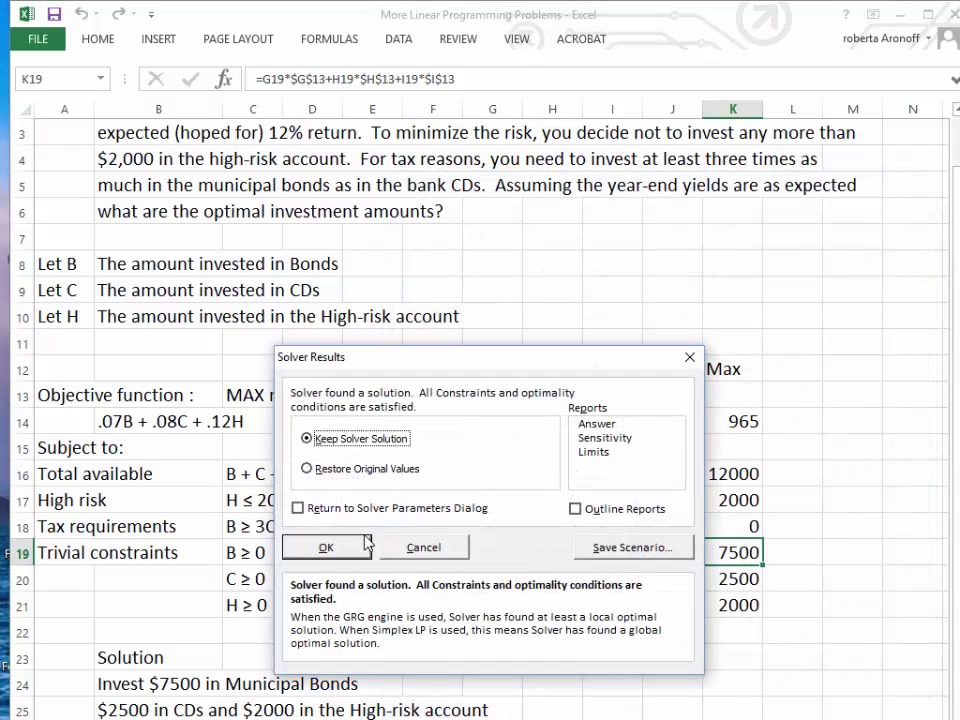
{"action": "left_click", "coordinate": [292, 547]}
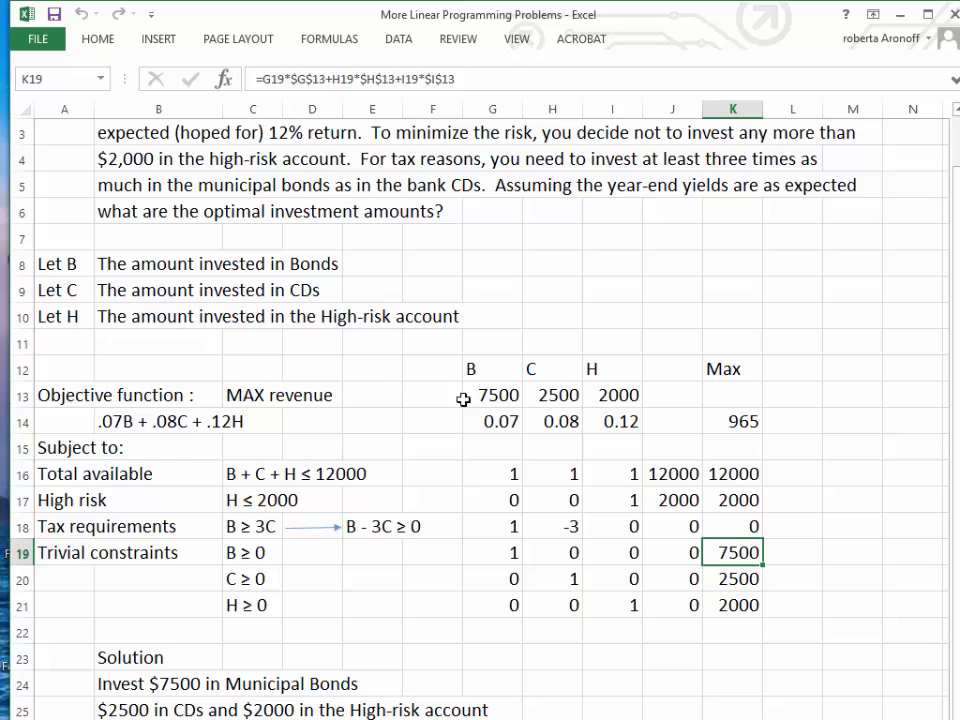